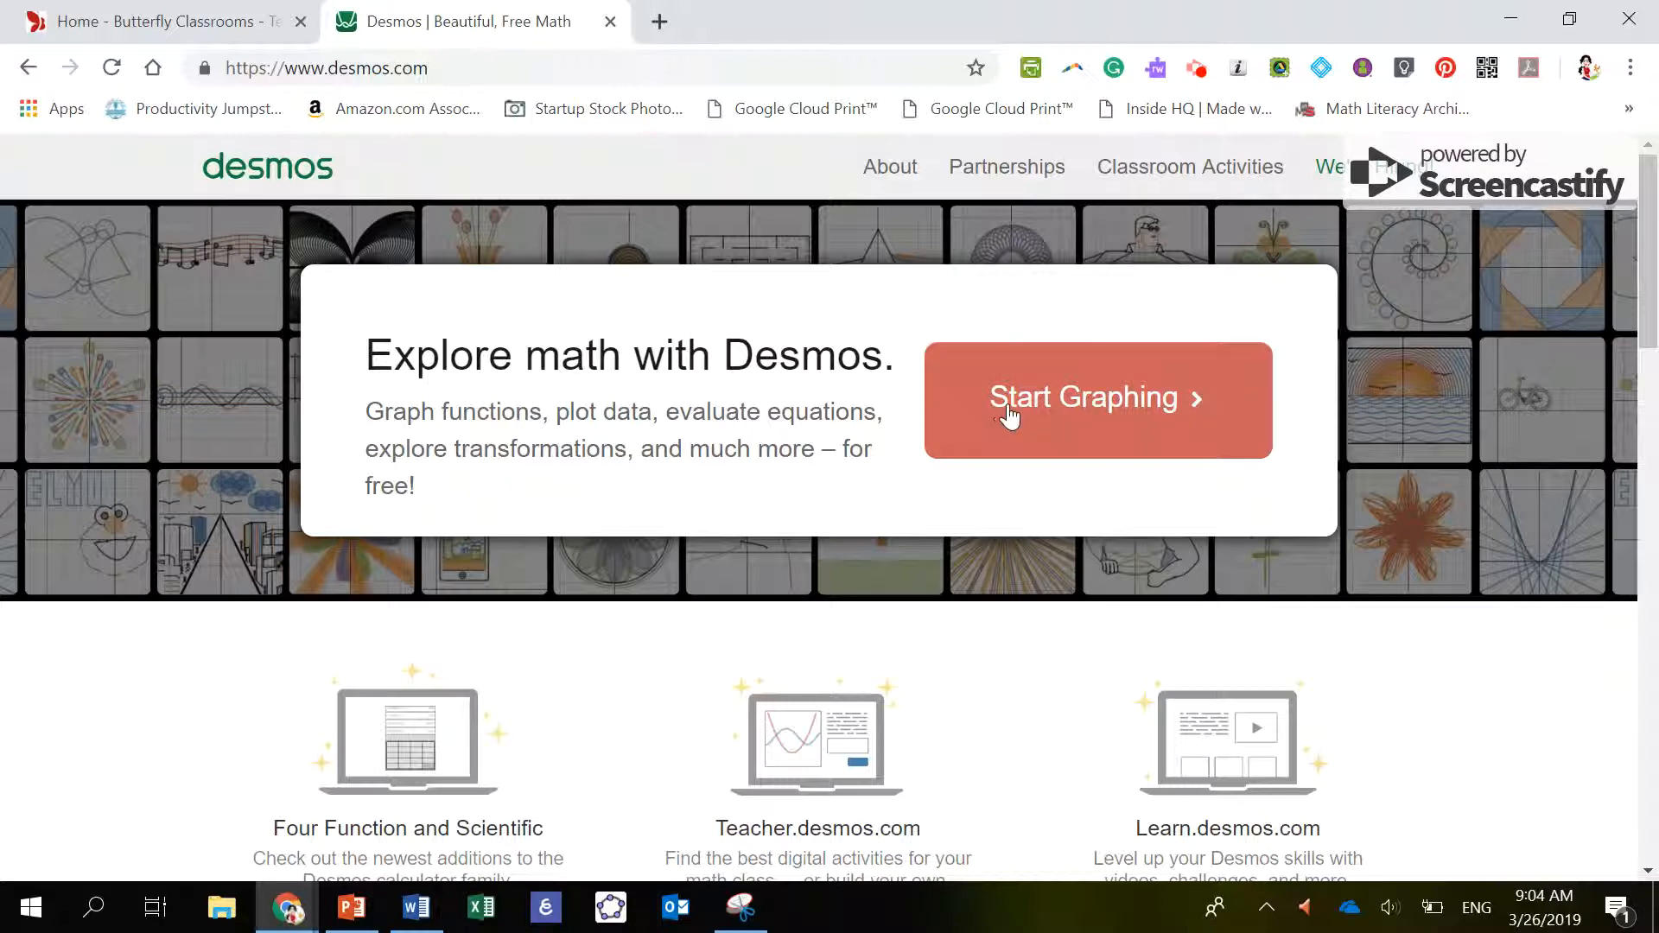
Step: Open the graphing calculator and set the graph's angle unit to degrees
left_click(1059, 396)
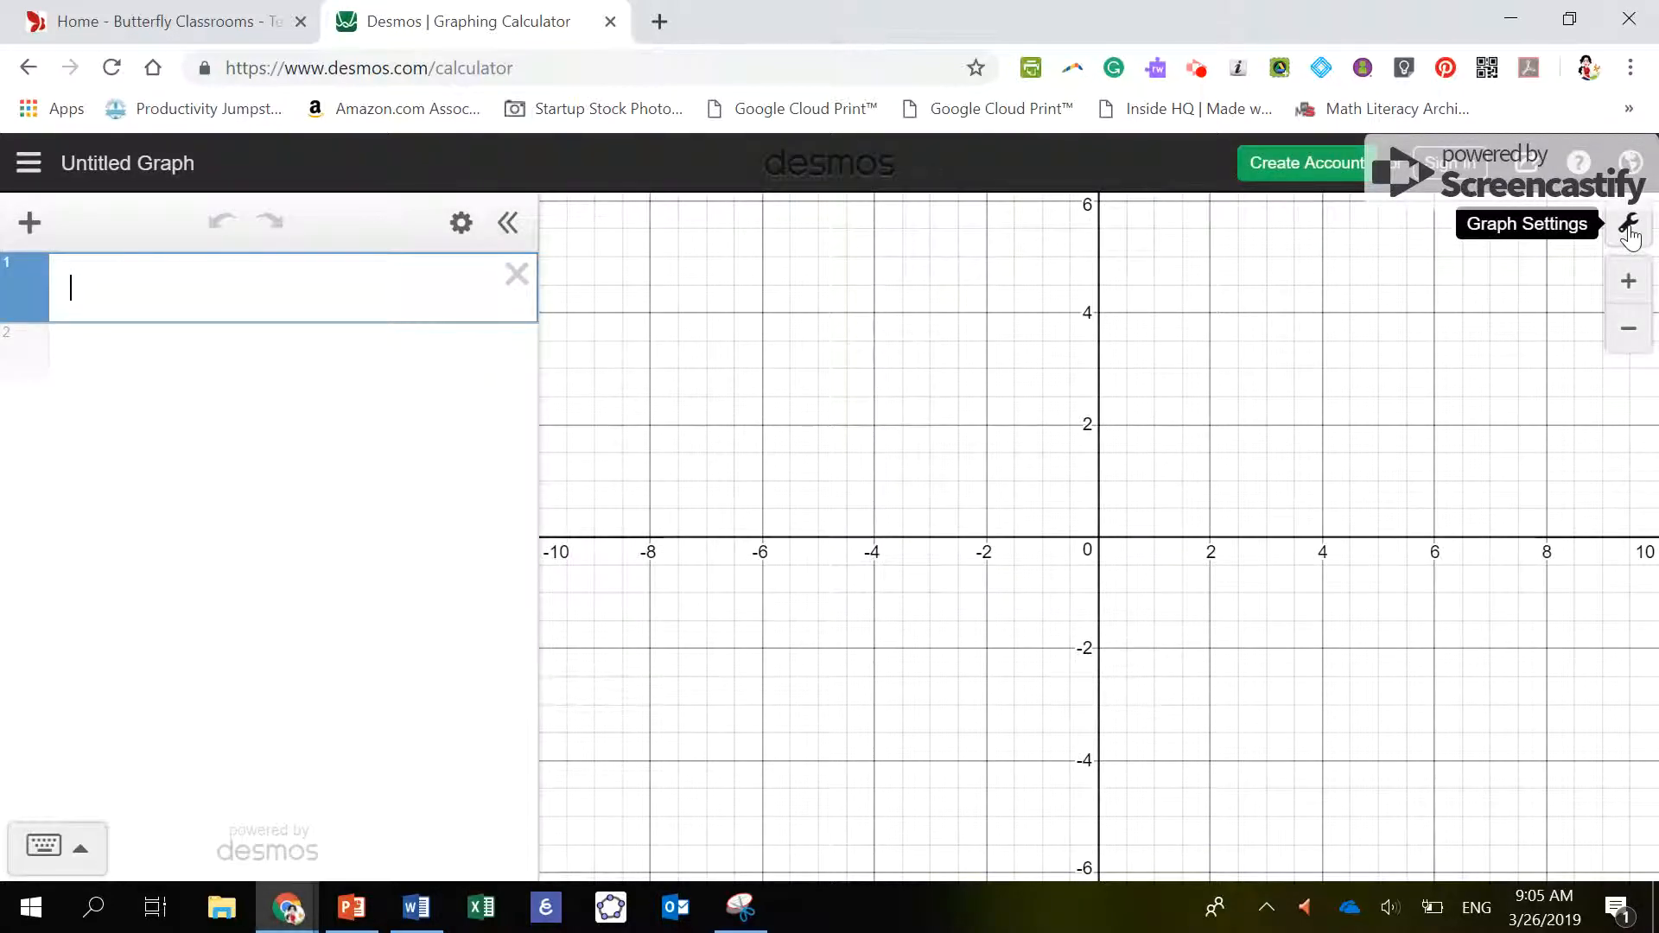
left_click(1630, 229)
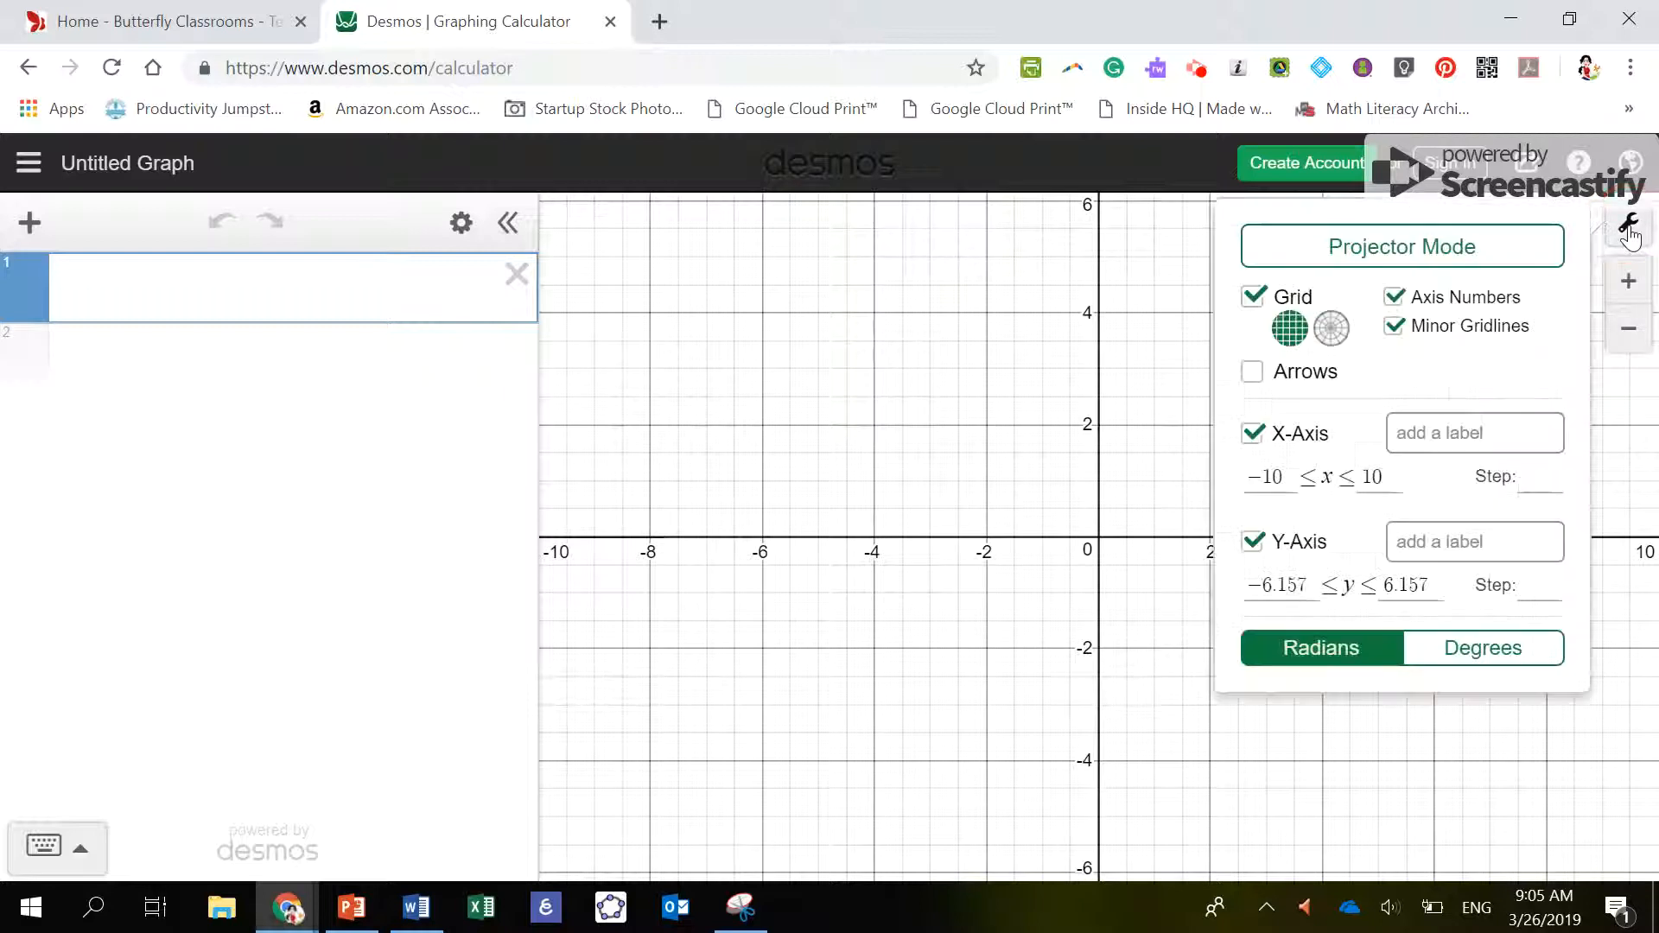
left_click(1524, 659)
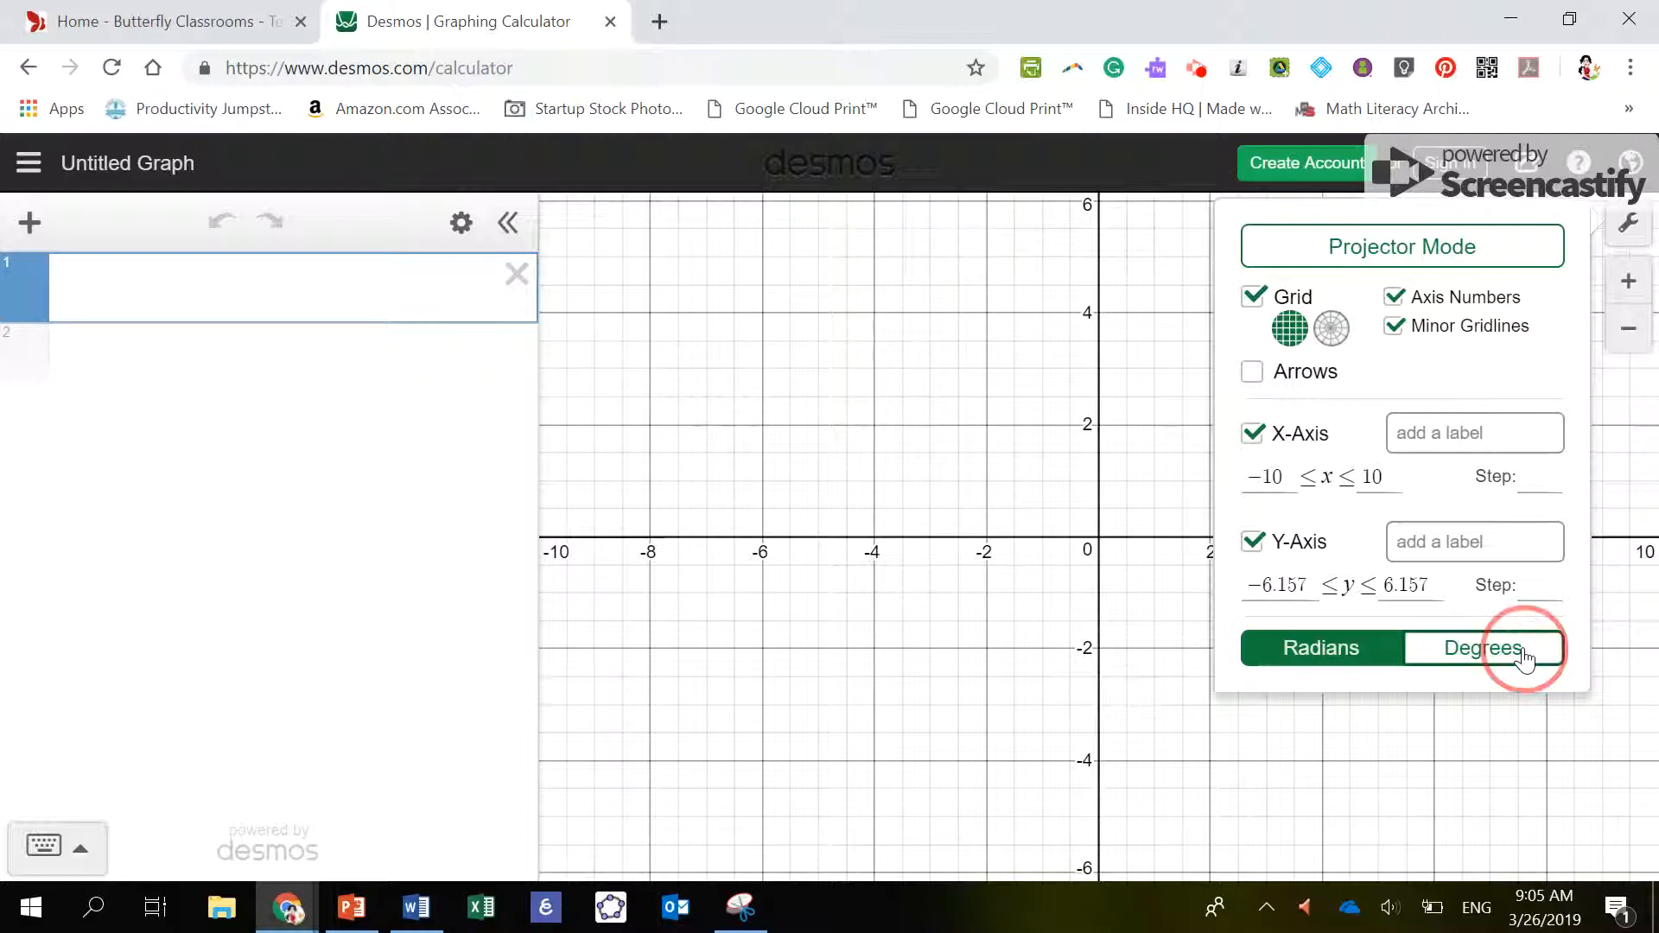
Step: Set the x-axis range from -210 to 390 with a step of 90
left_click(1284, 475)
key("BackSpace")
key("BackSpace")
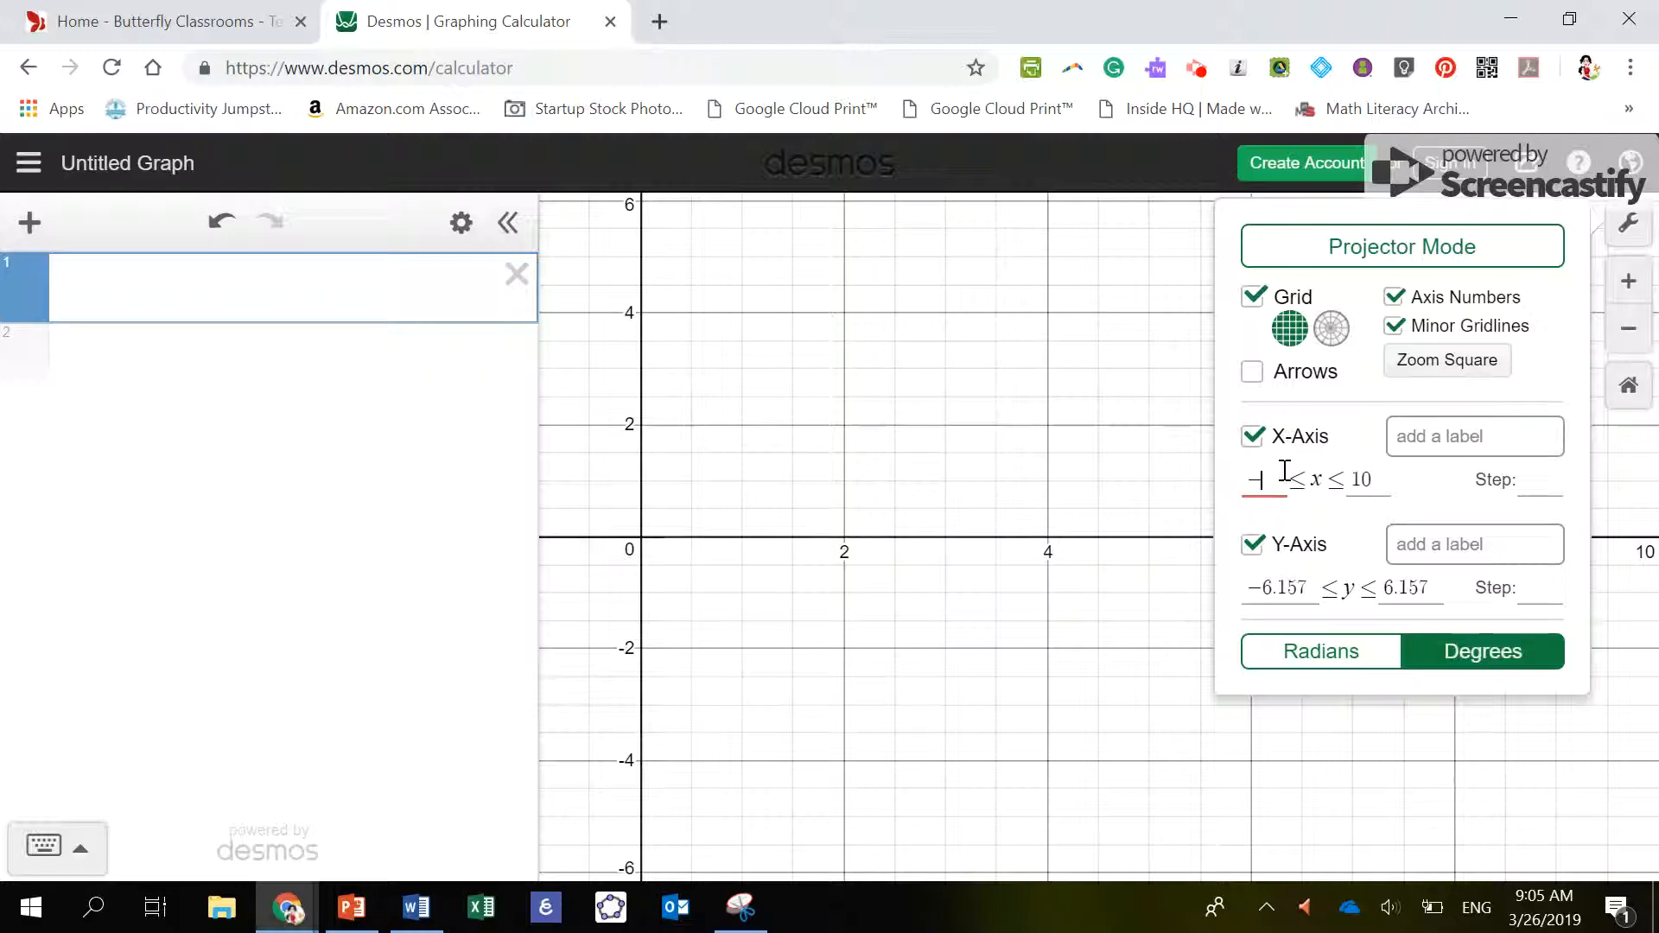
type("210")
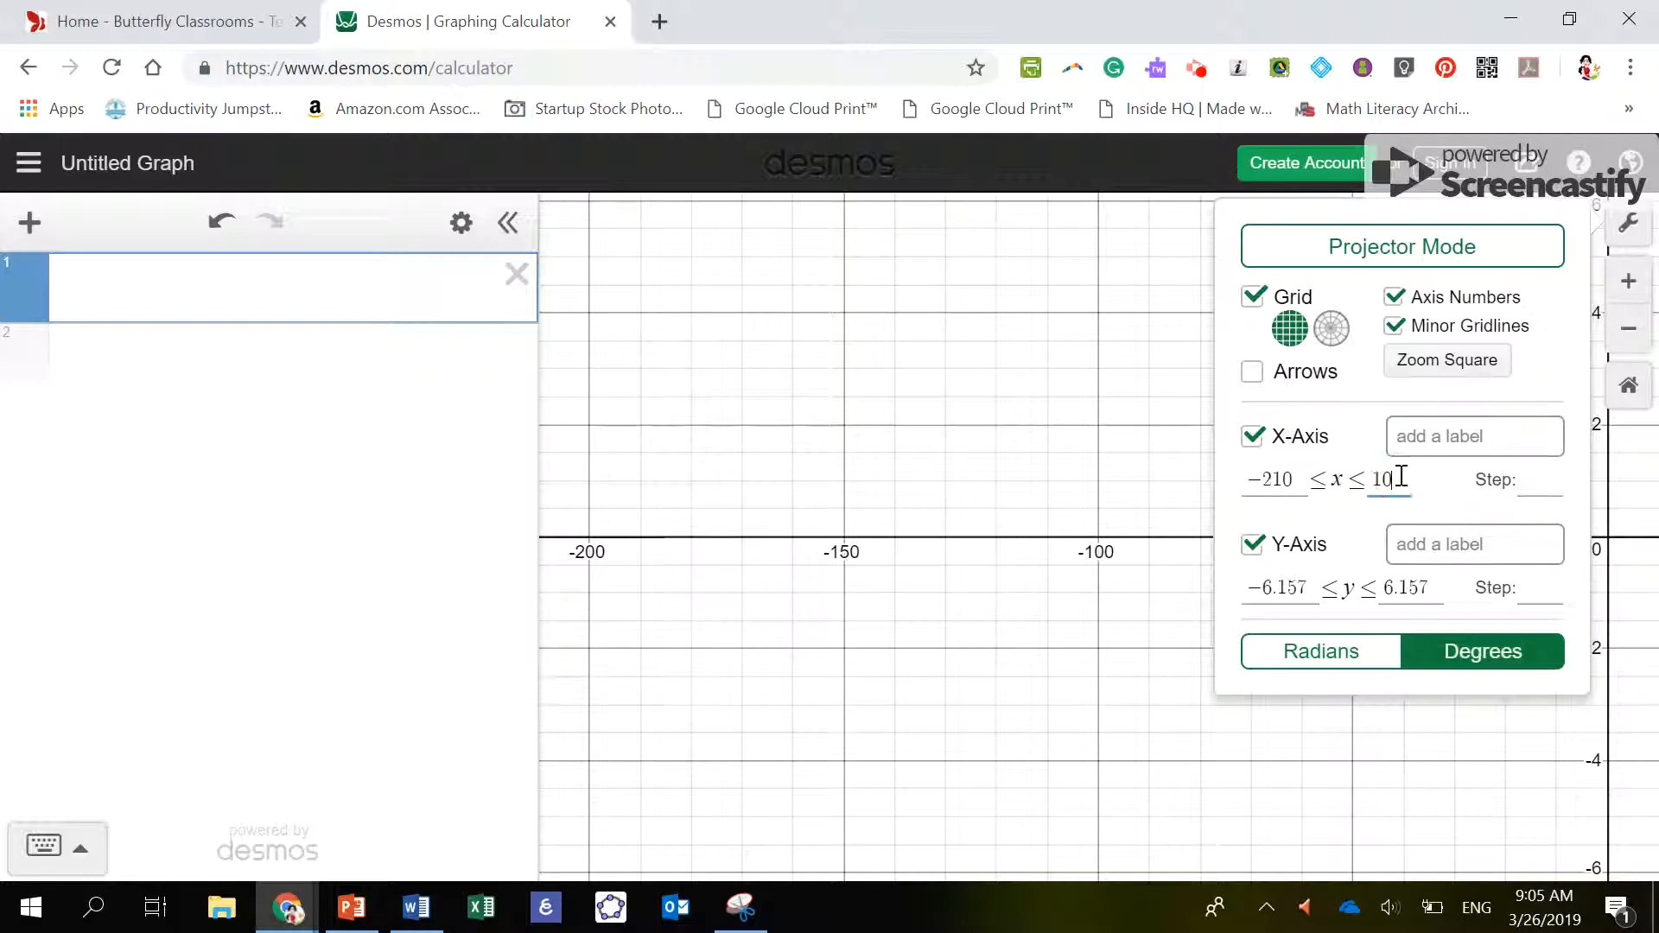
key("BackSpace")
key("BackSpace")
type("390")
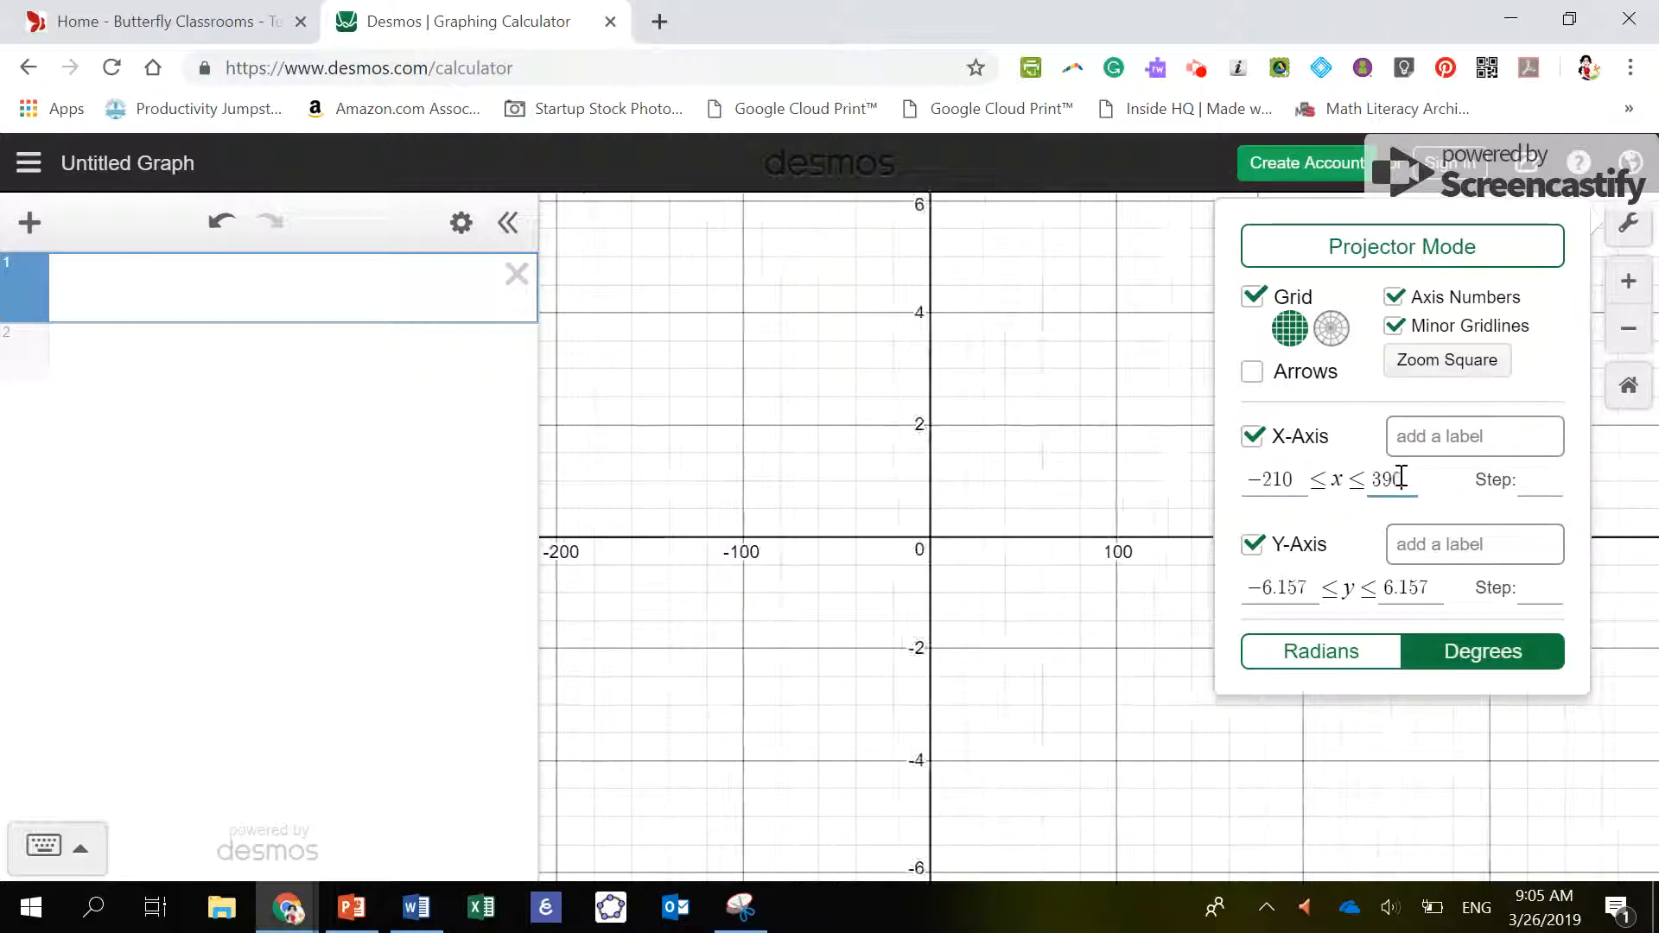
left_click(1536, 482)
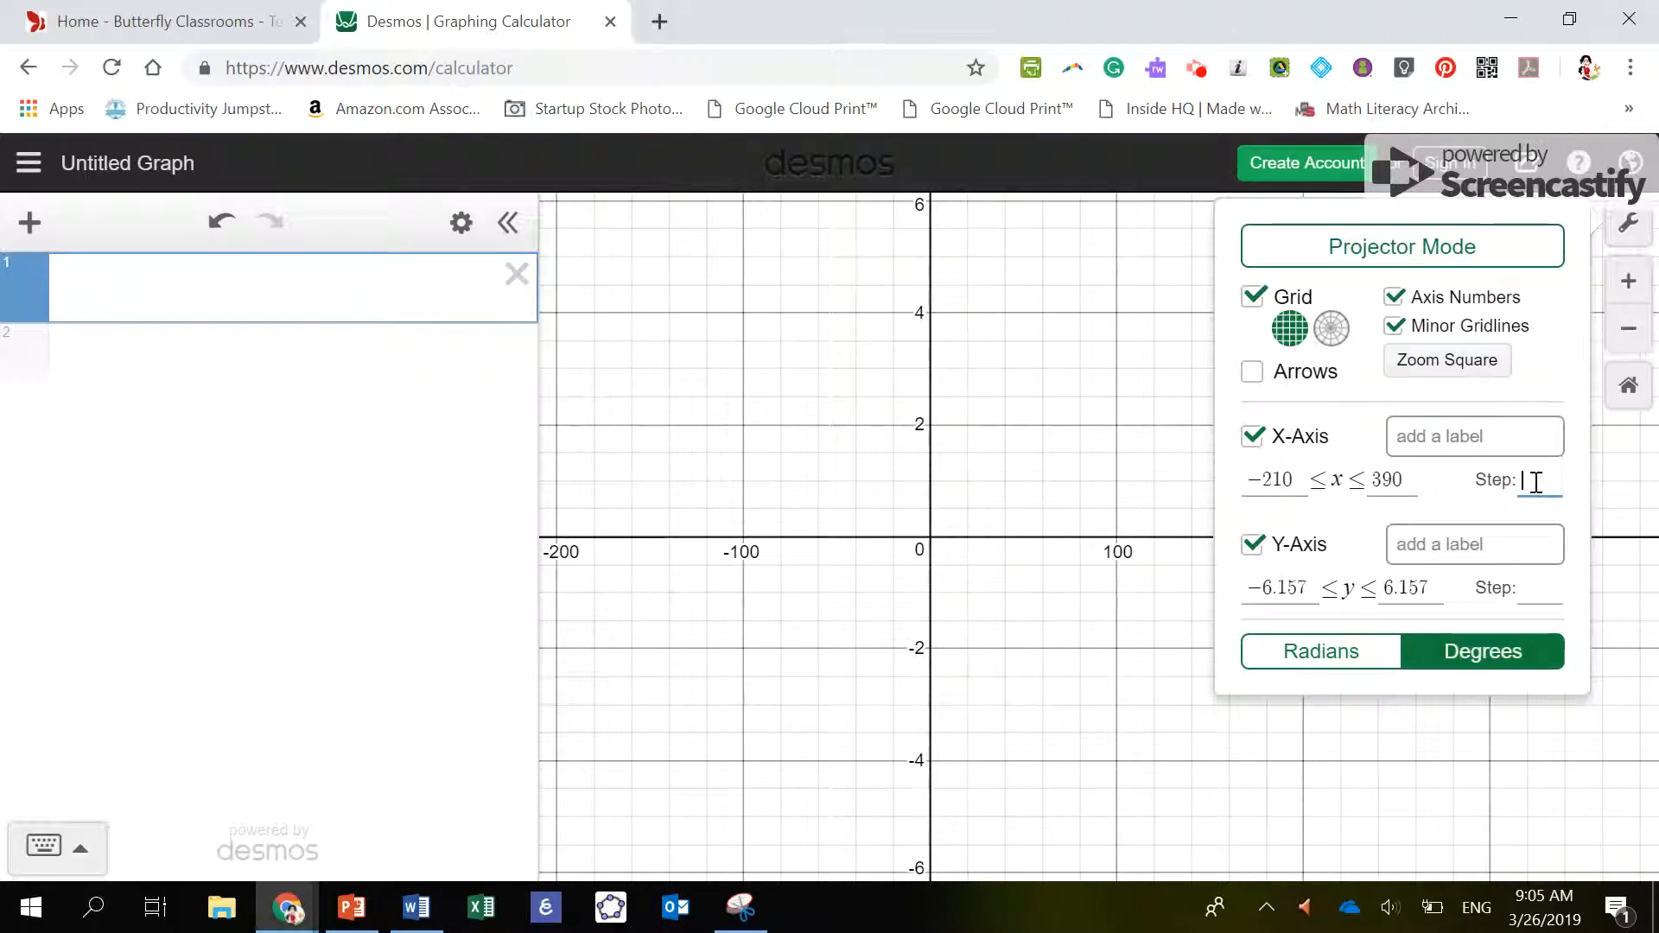
type("90")
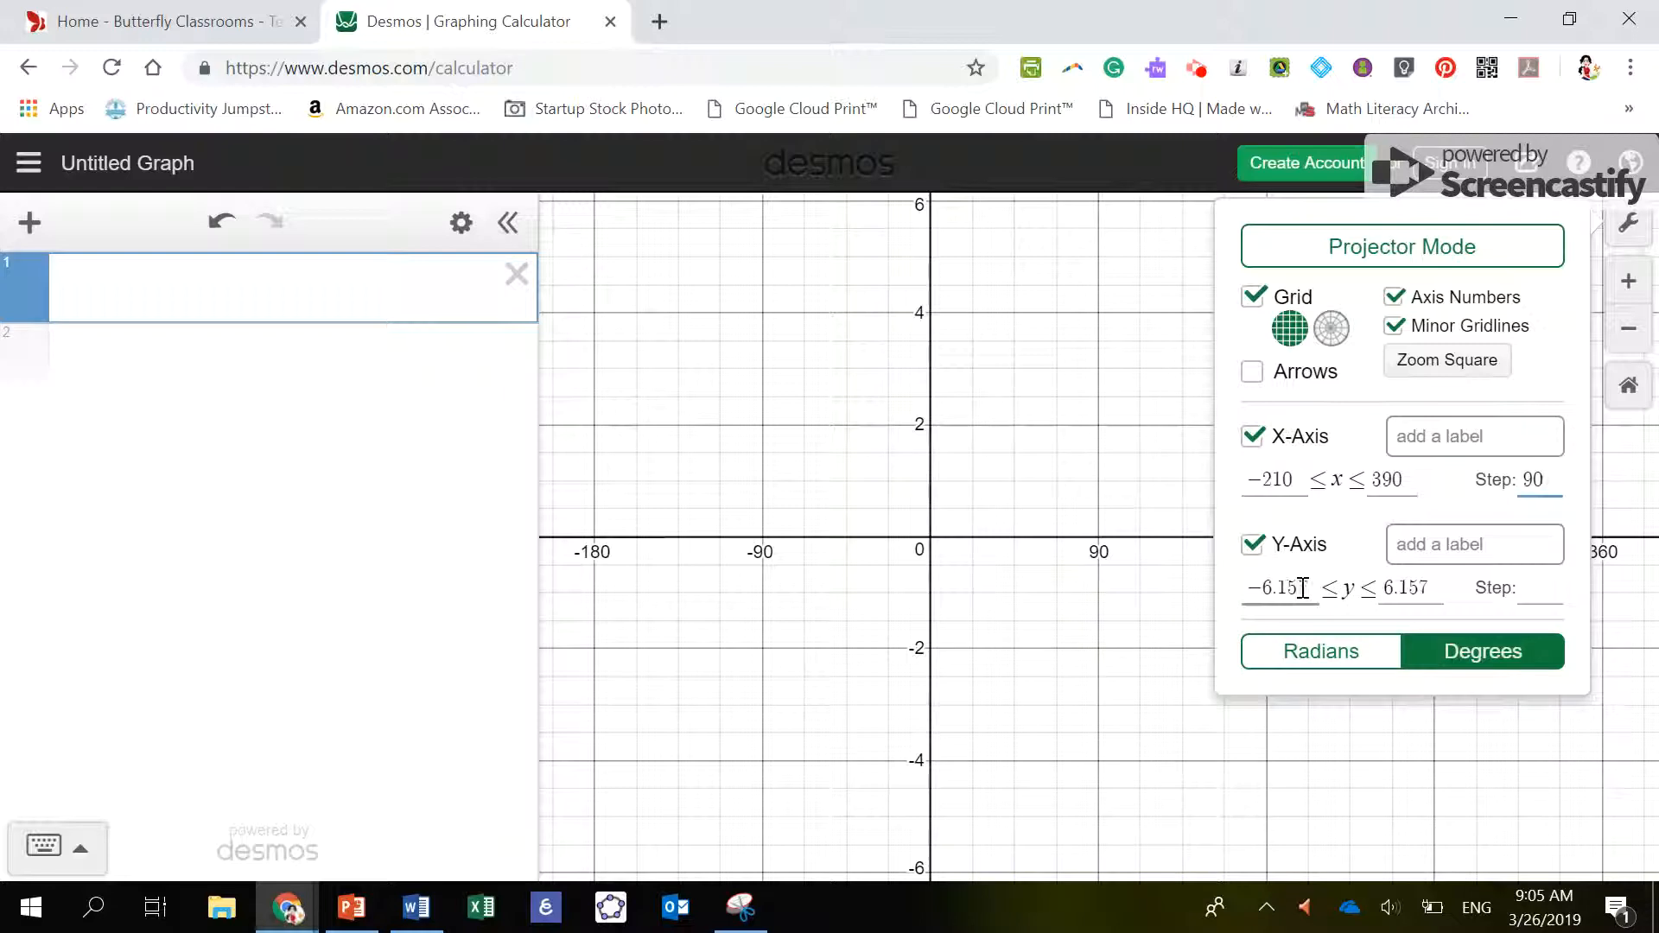
Step: Set the y-axis range from -3 to 3 with a step of 1
left_click_drag(1310, 588, 1287, 593)
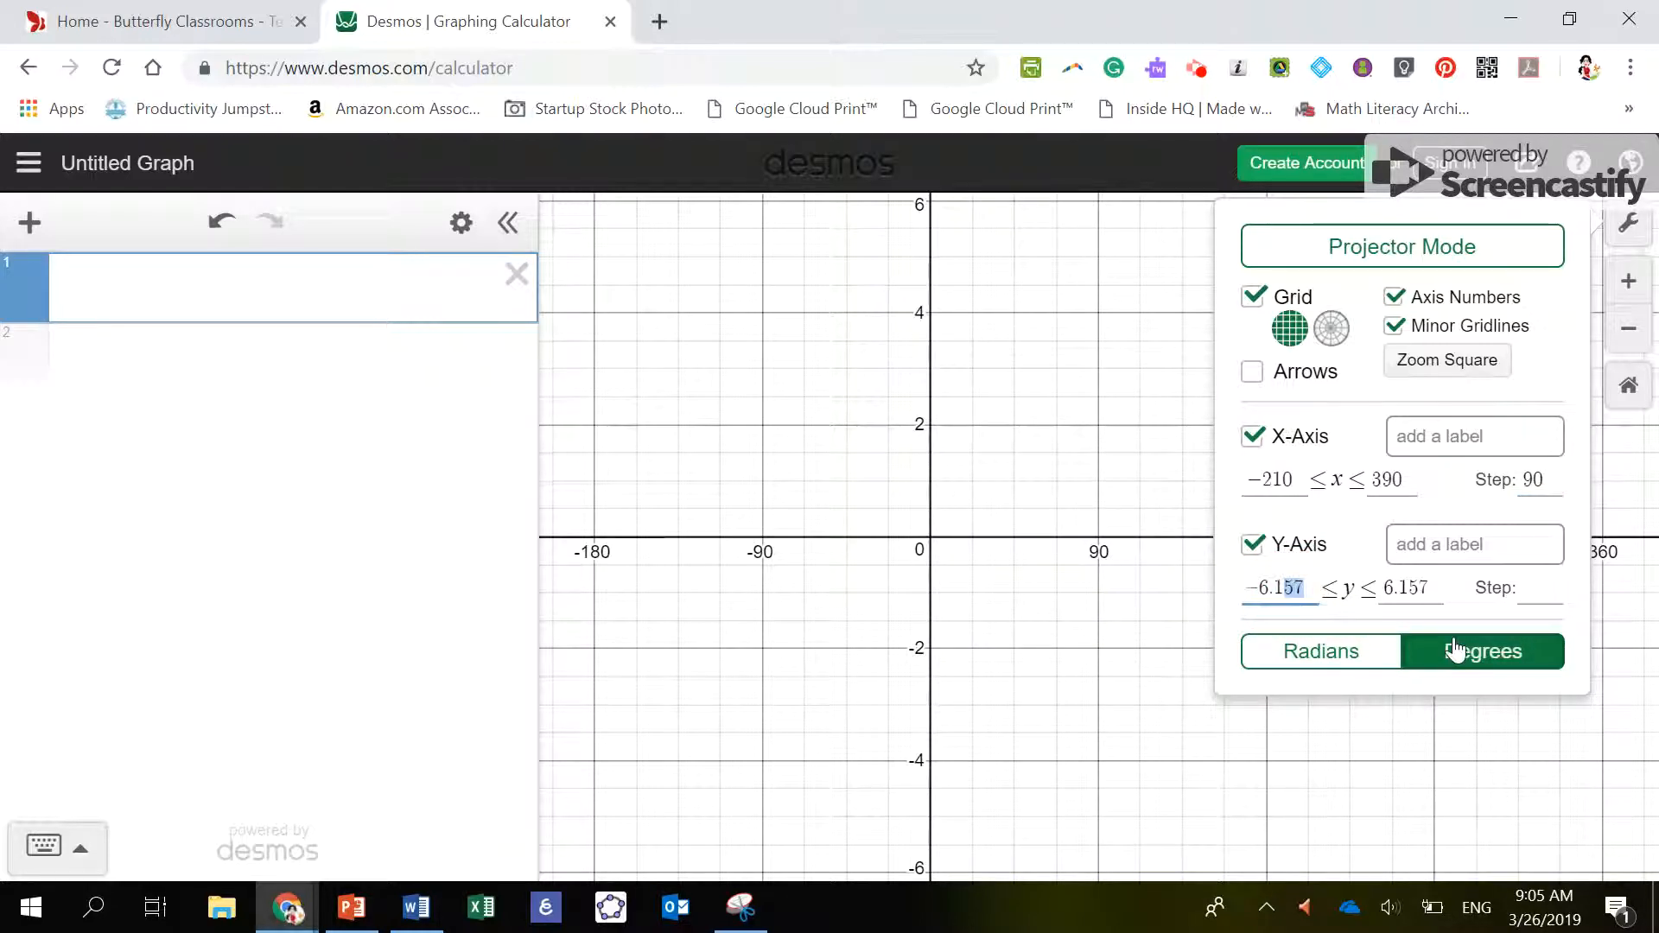
key("BackSpace")
key("BackSpace")
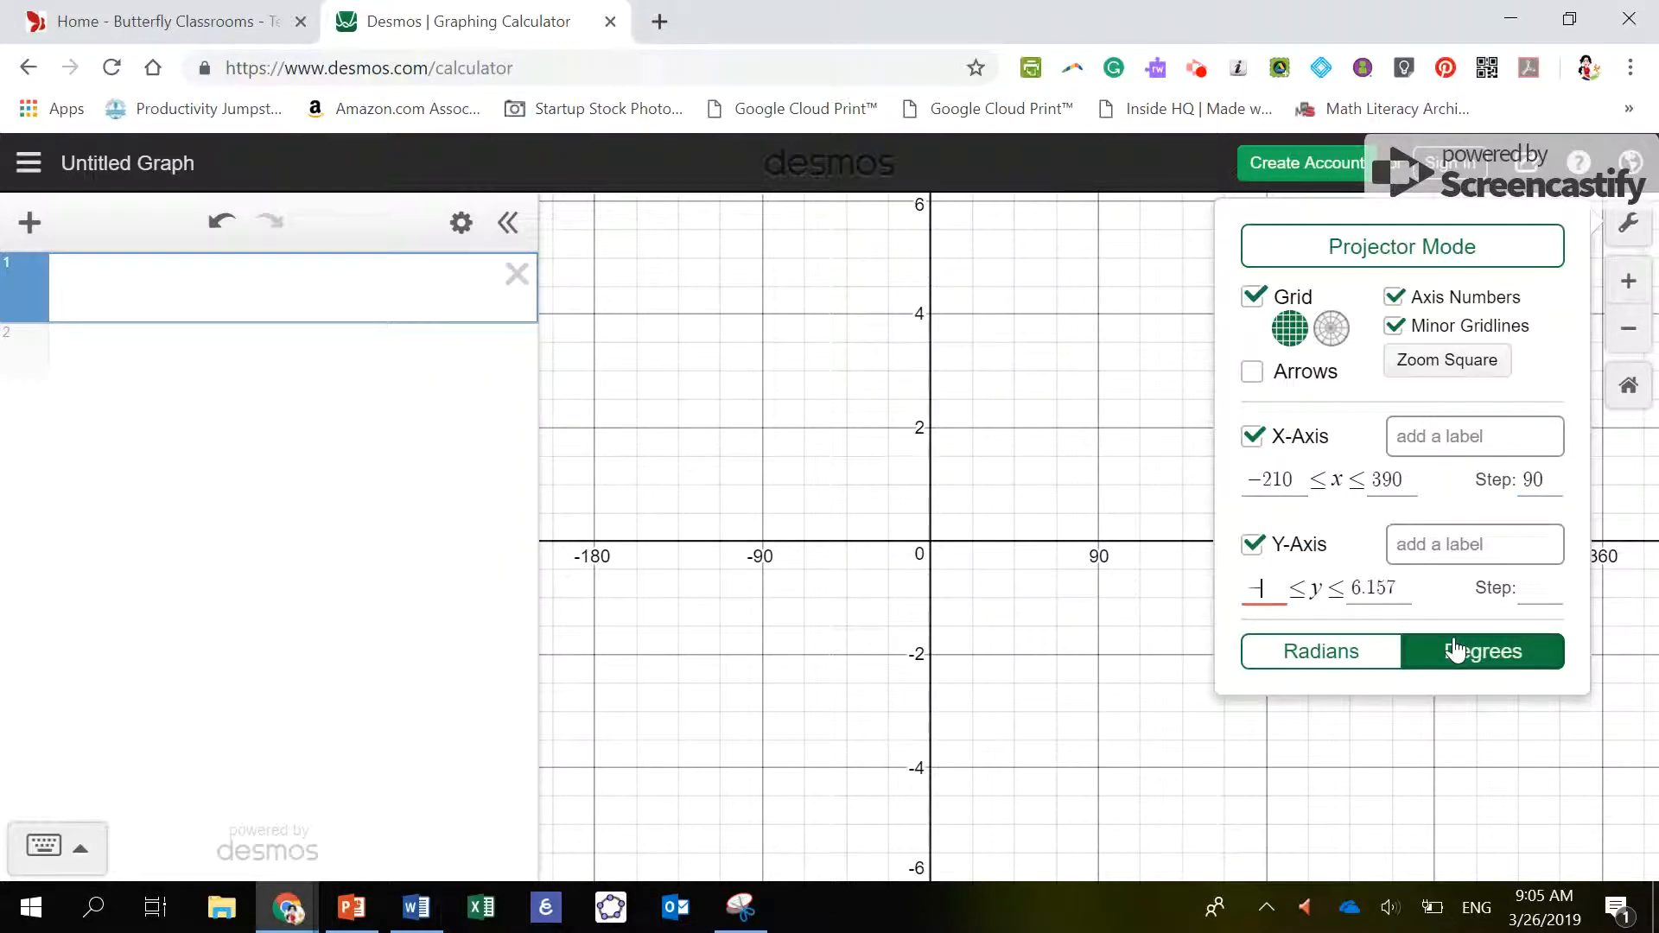
type("3")
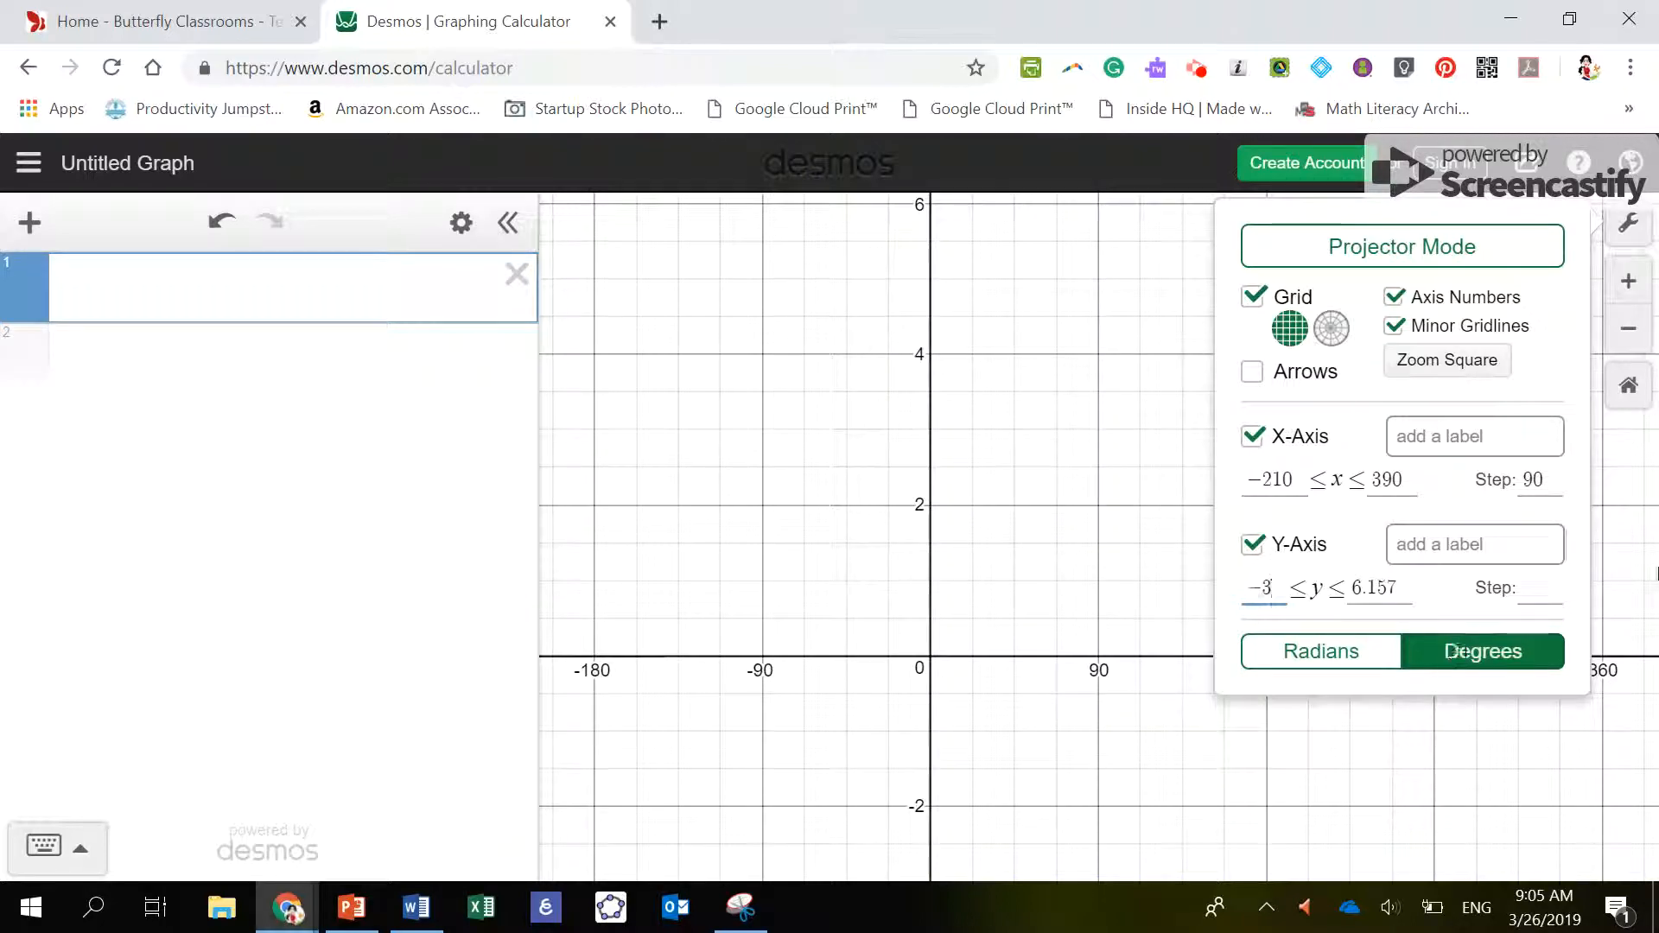
left_click(1382, 588)
key("BackSpace")
key("BackSpace")
key("BackSpace")
key("BackSpace")
key("BackSpace")
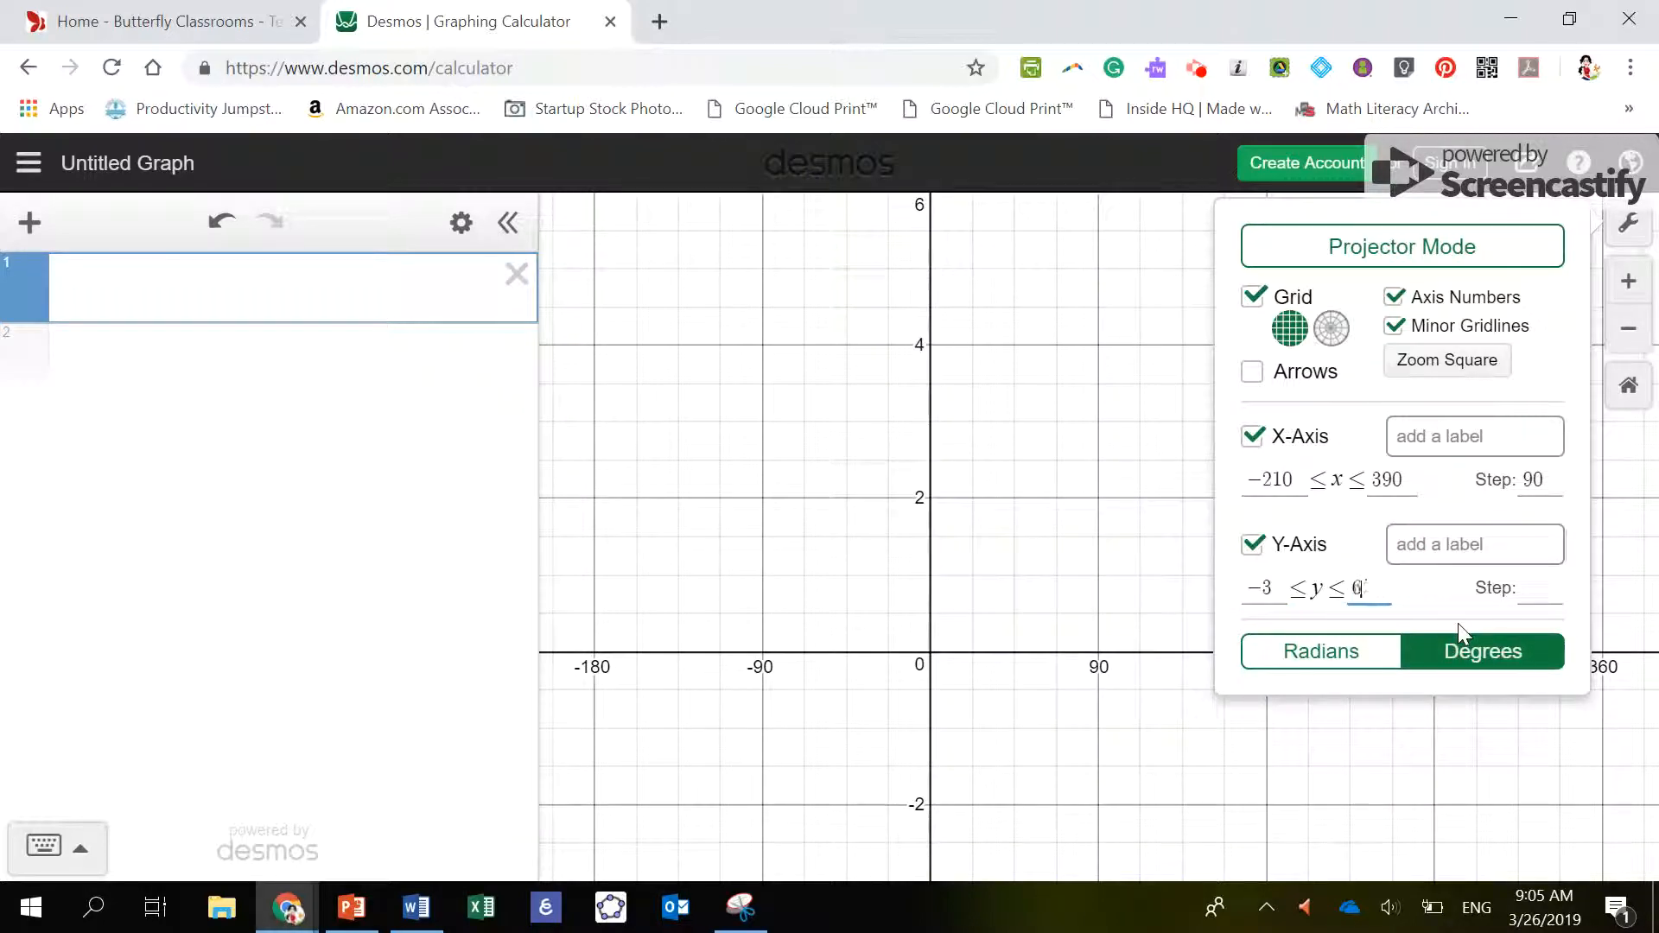
type("3")
left_click(1547, 593)
type("1")
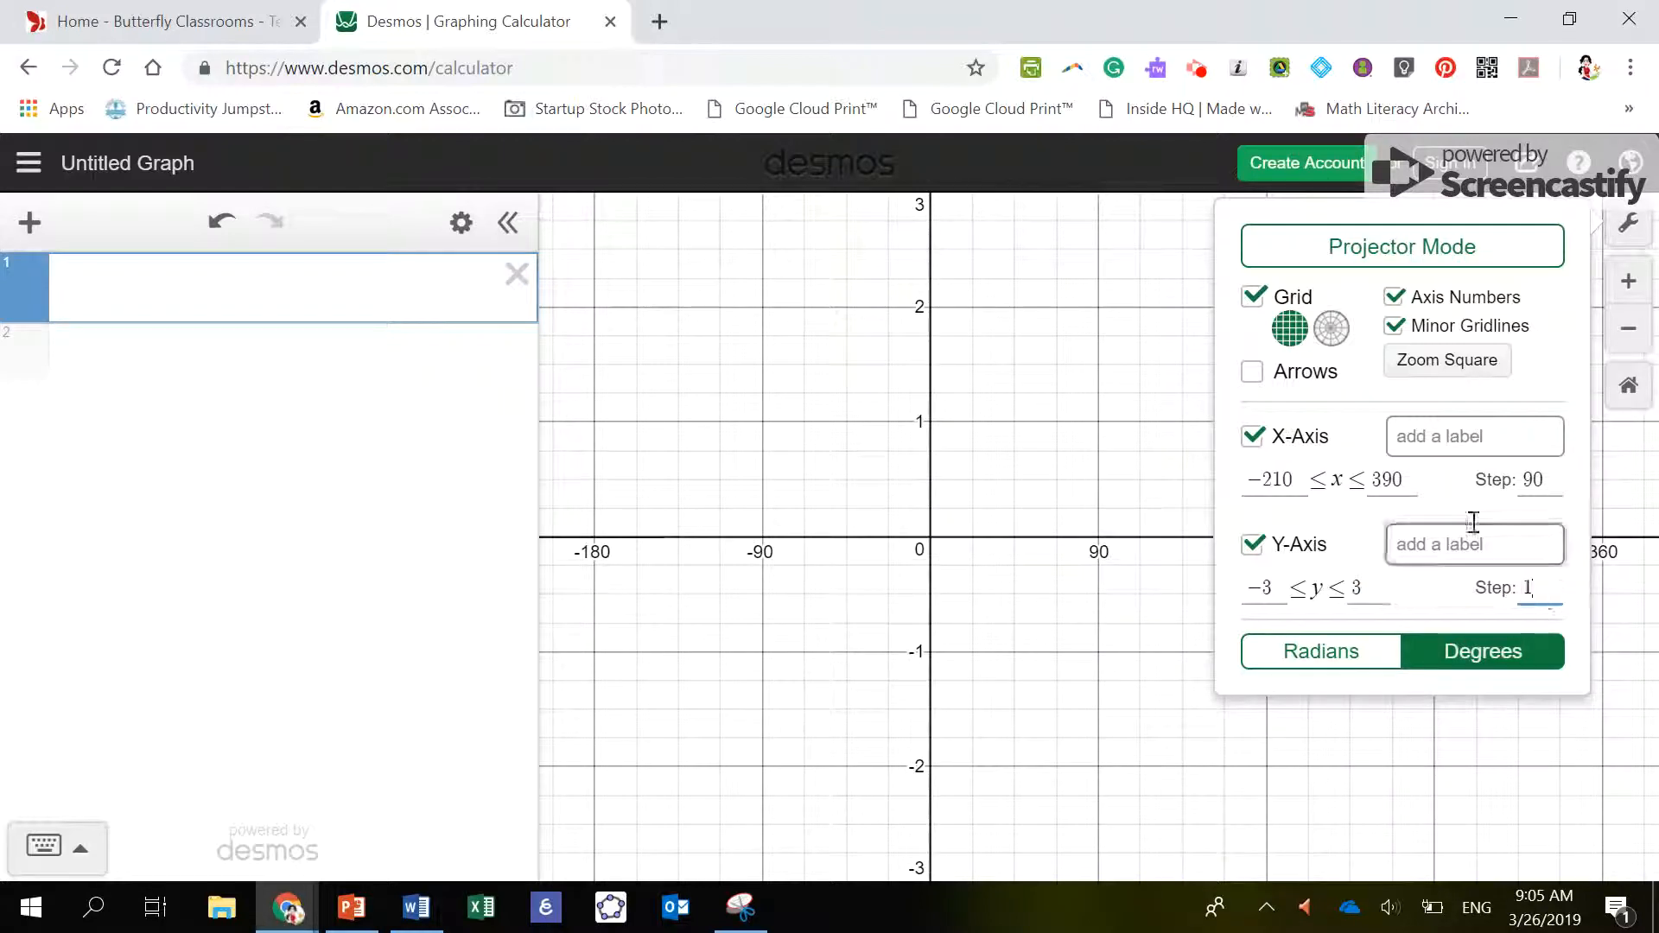
Step: Preview hiding the grid, adding axis arrows and hiding the axis numbers, restoring each option
left_click(1281, 302)
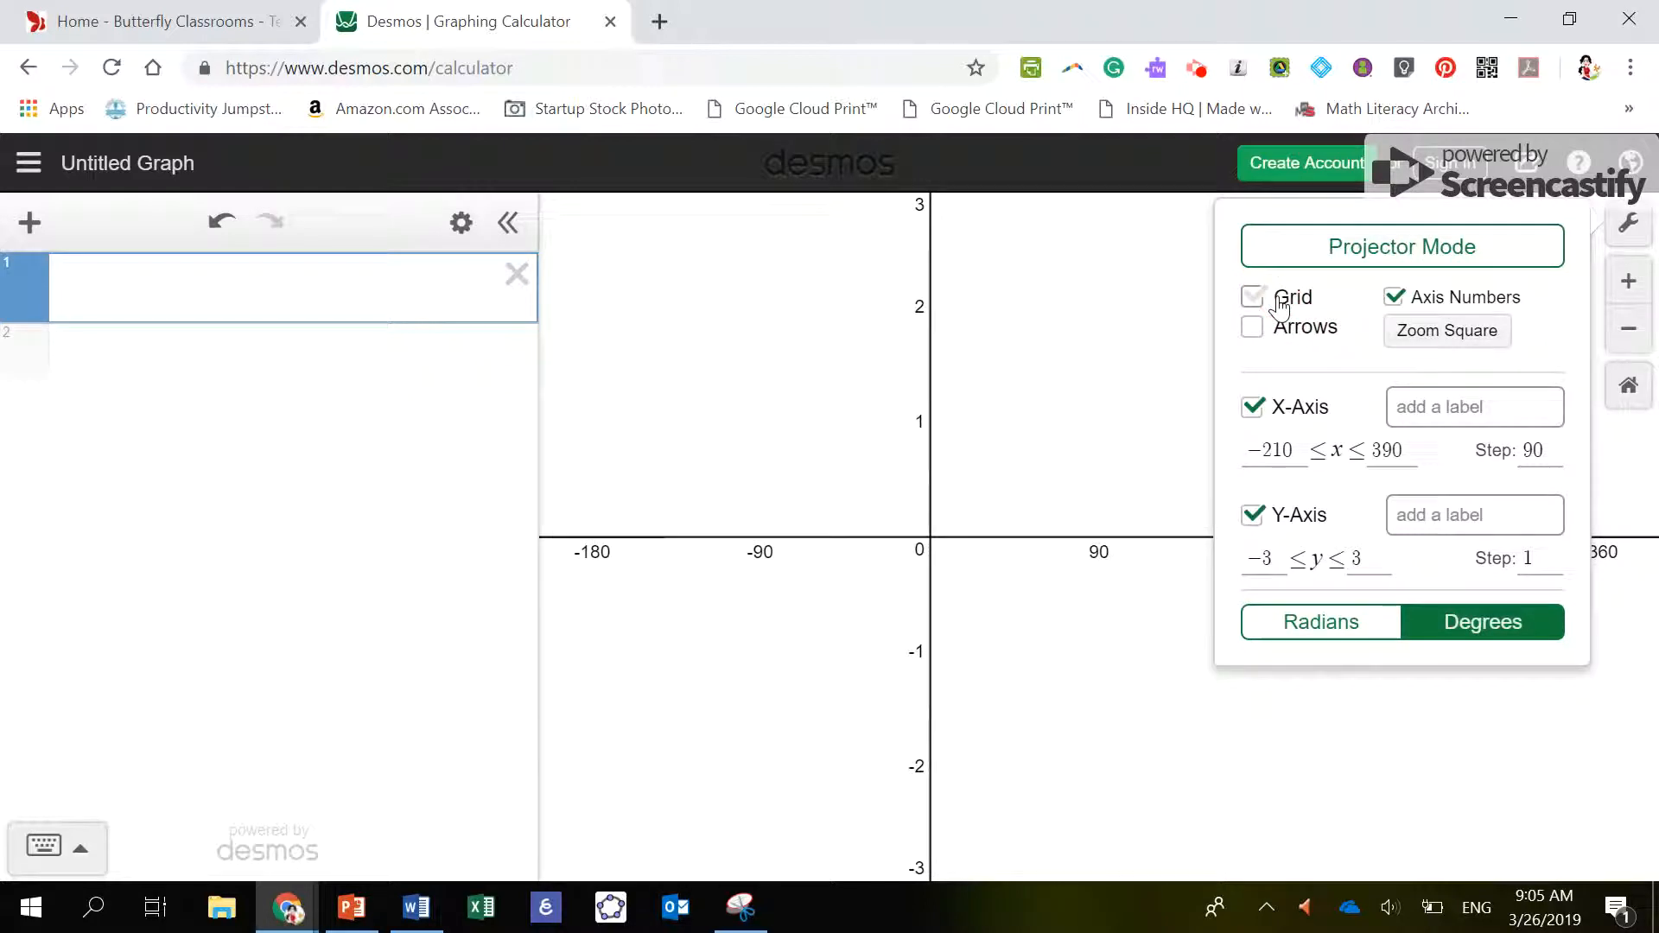
left_click(1281, 303)
left_click(1283, 376)
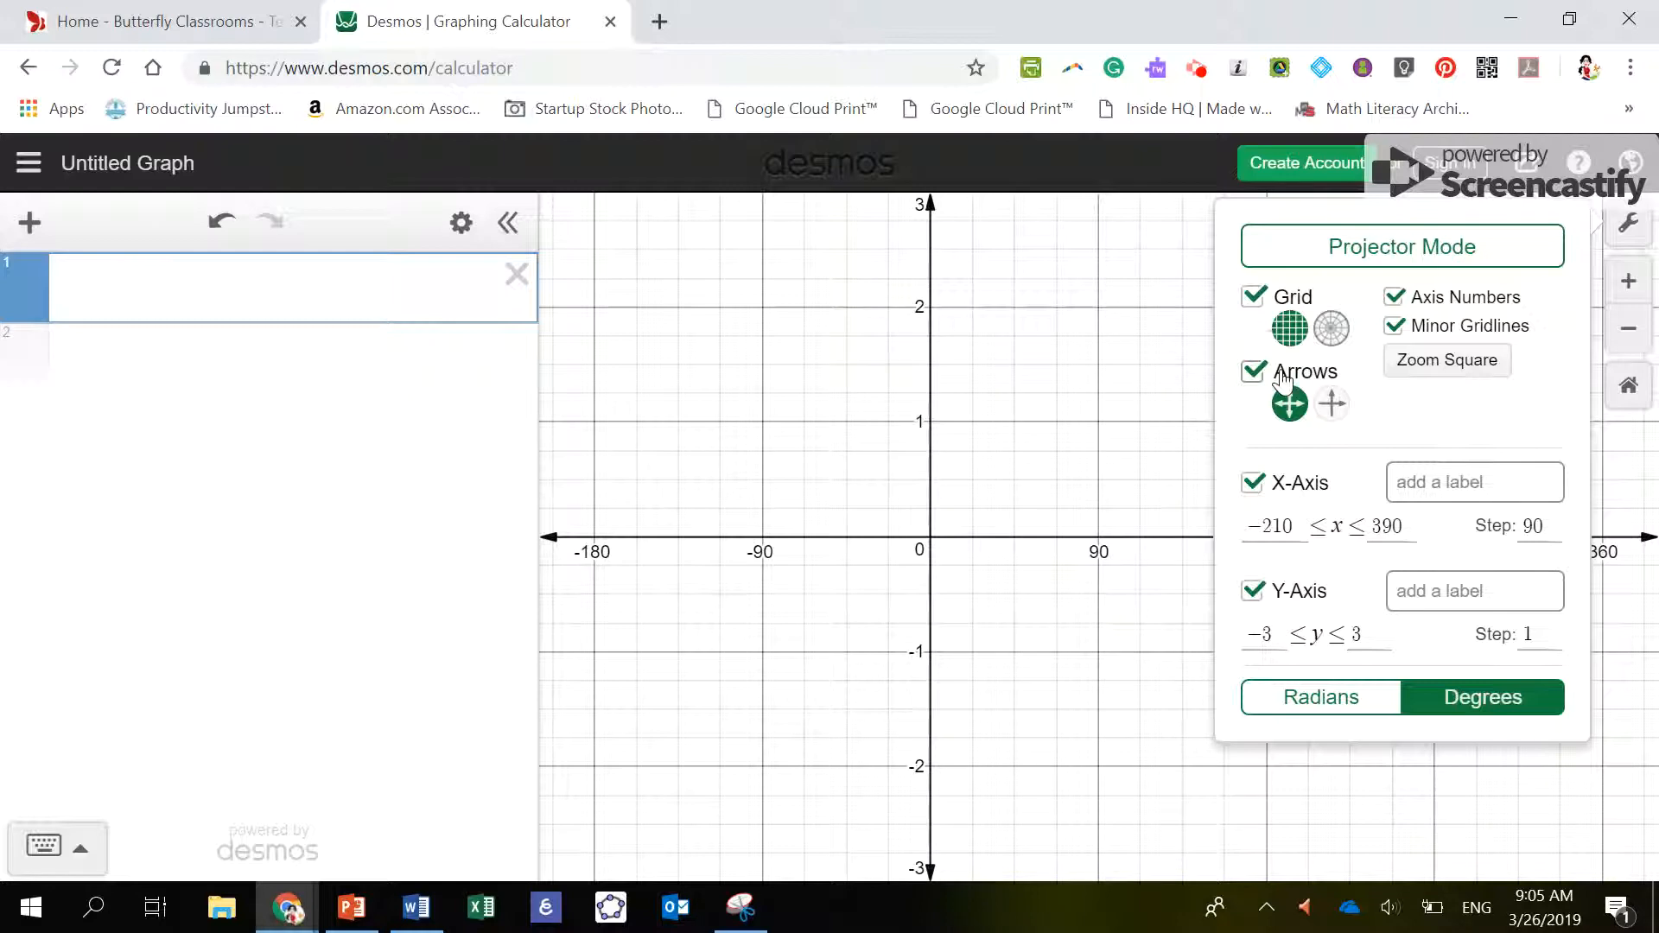
left_click(1282, 376)
left_click(1454, 307)
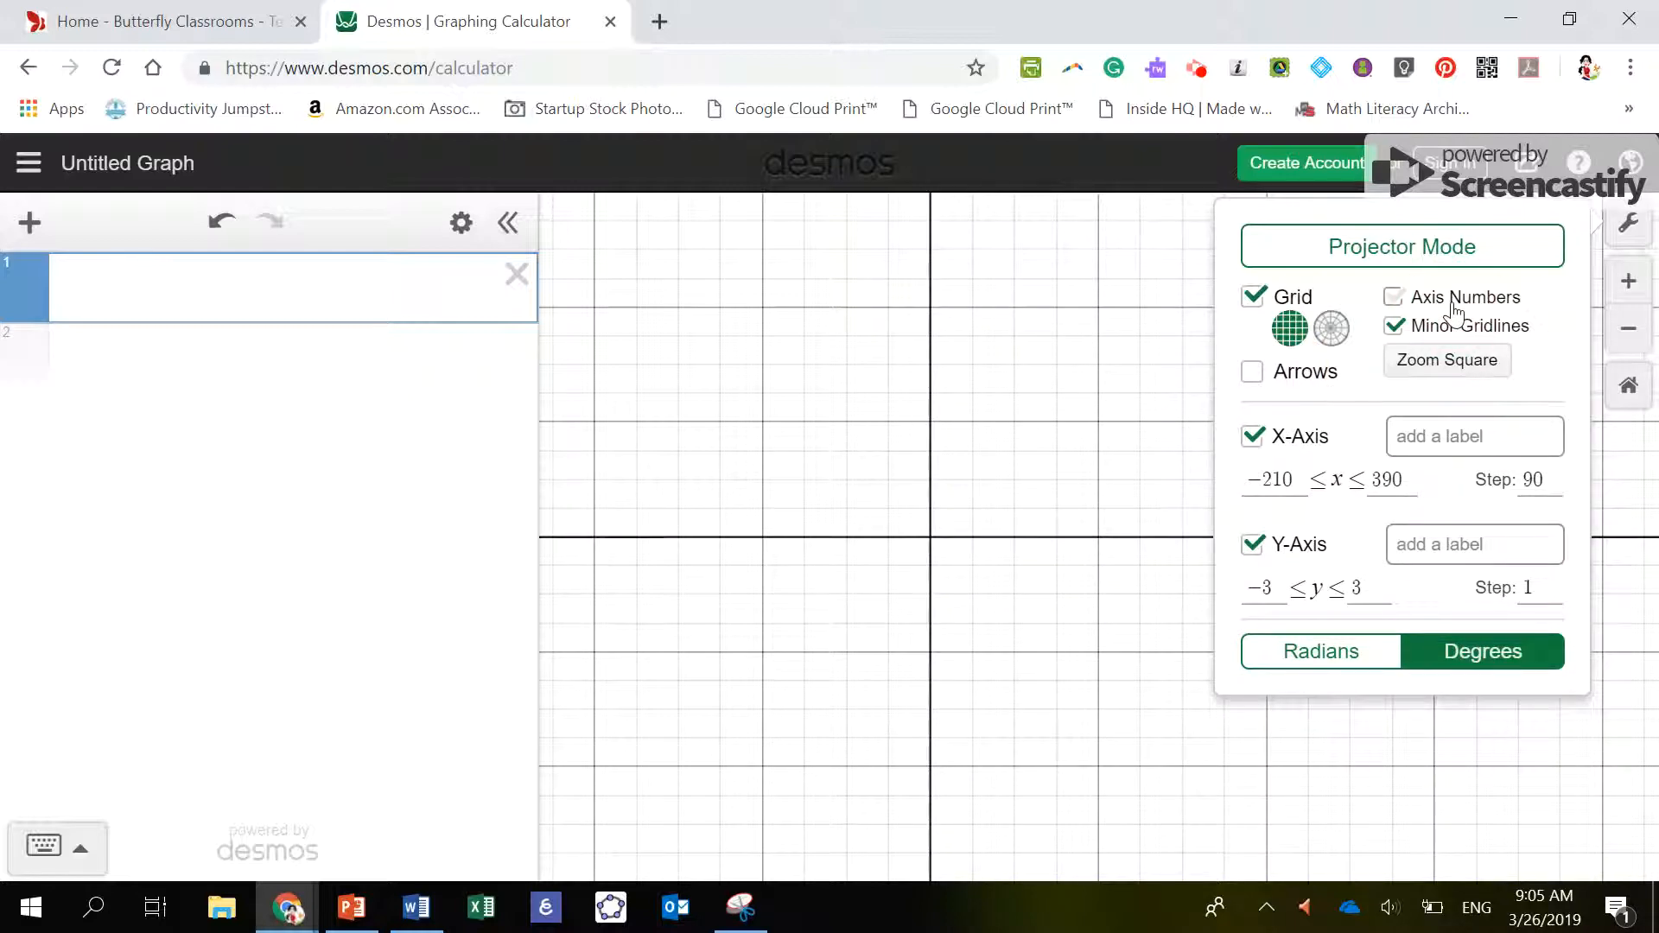
left_click(1278, 300)
left_click(1281, 303)
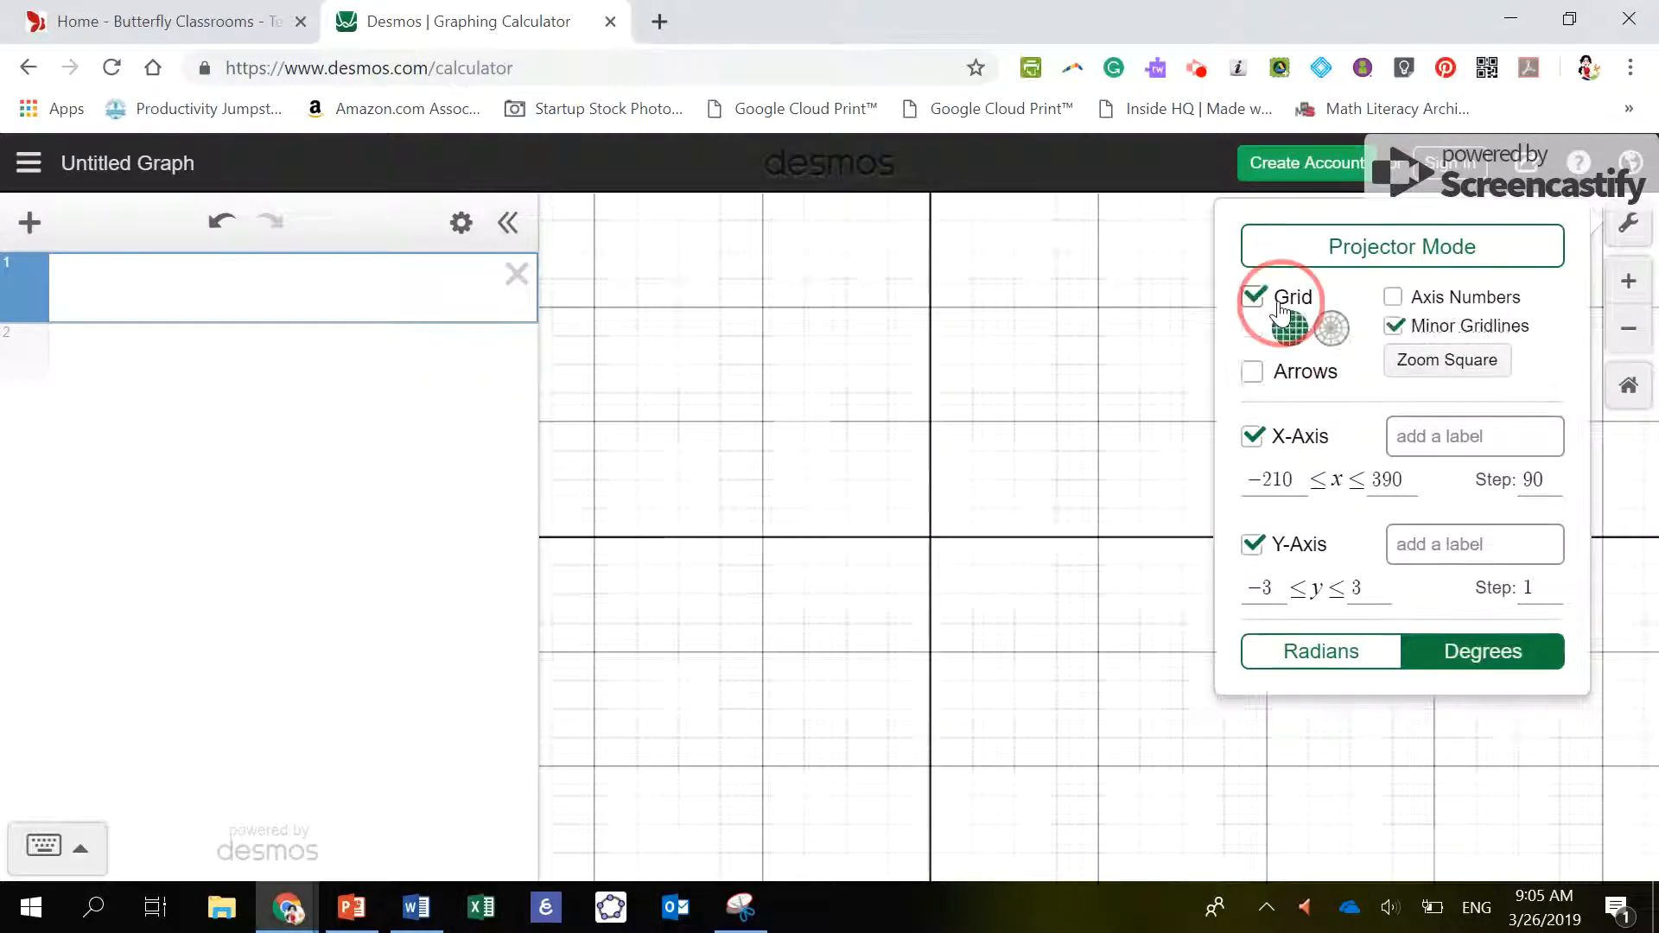
left_click(1422, 300)
Step: Turn off the minor gridlines and close the graph settings
left_click(1436, 336)
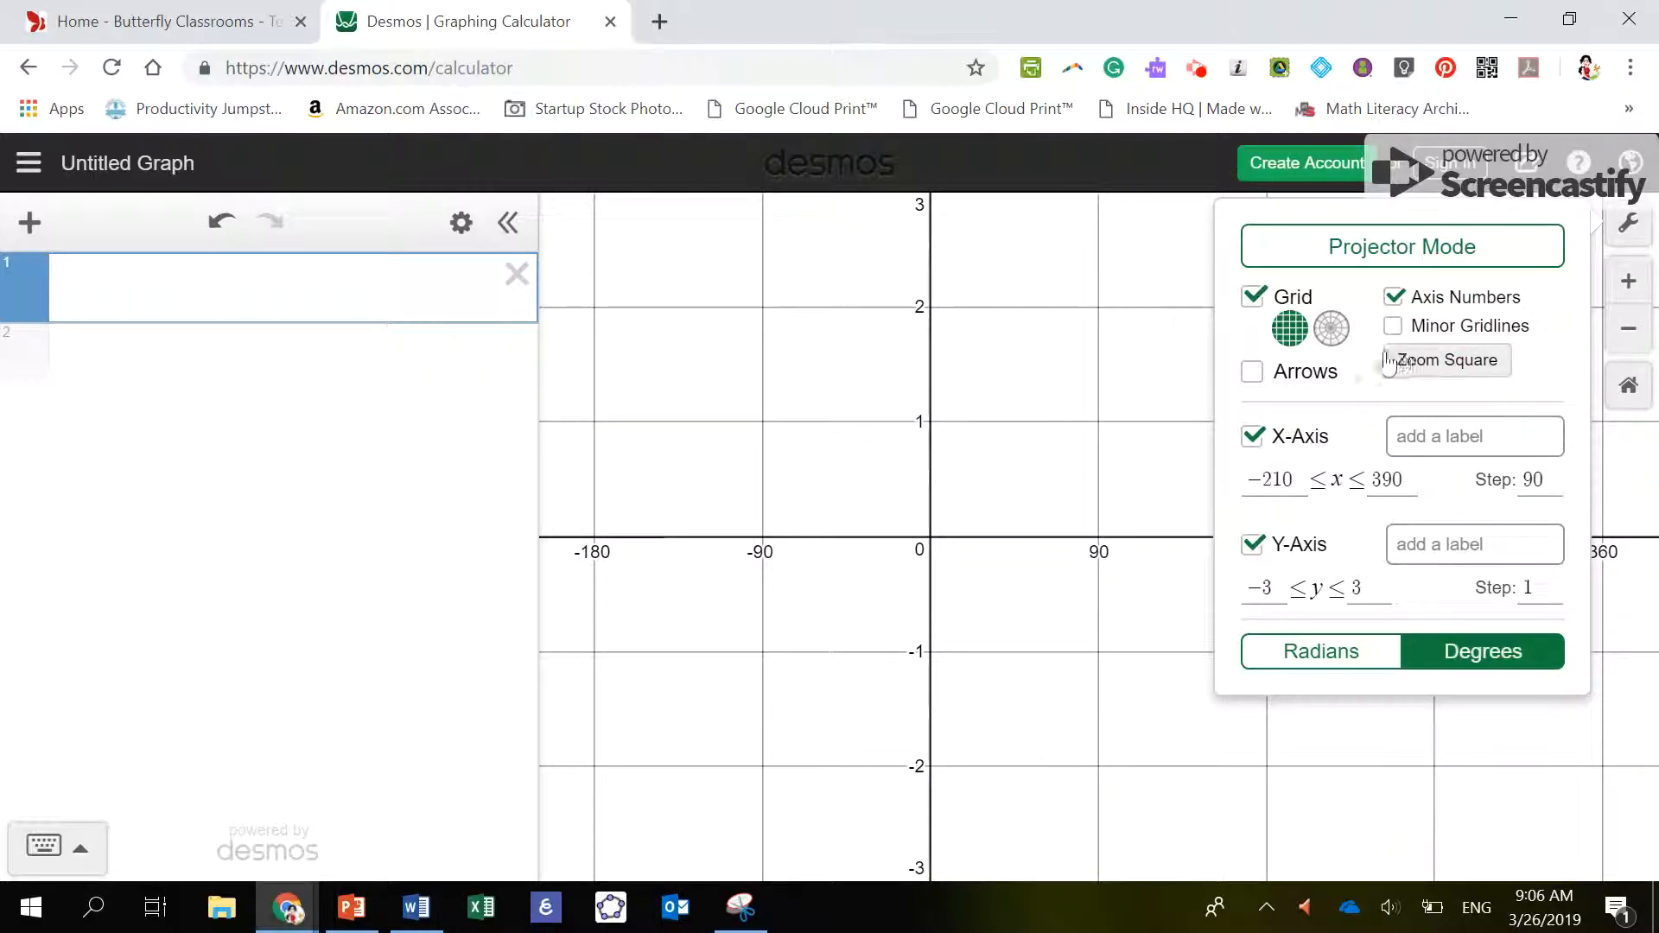
left_click(1084, 467)
Step: Plot y = sin x as a test and delete the expression again
left_click(218, 302)
type("y = sin x")
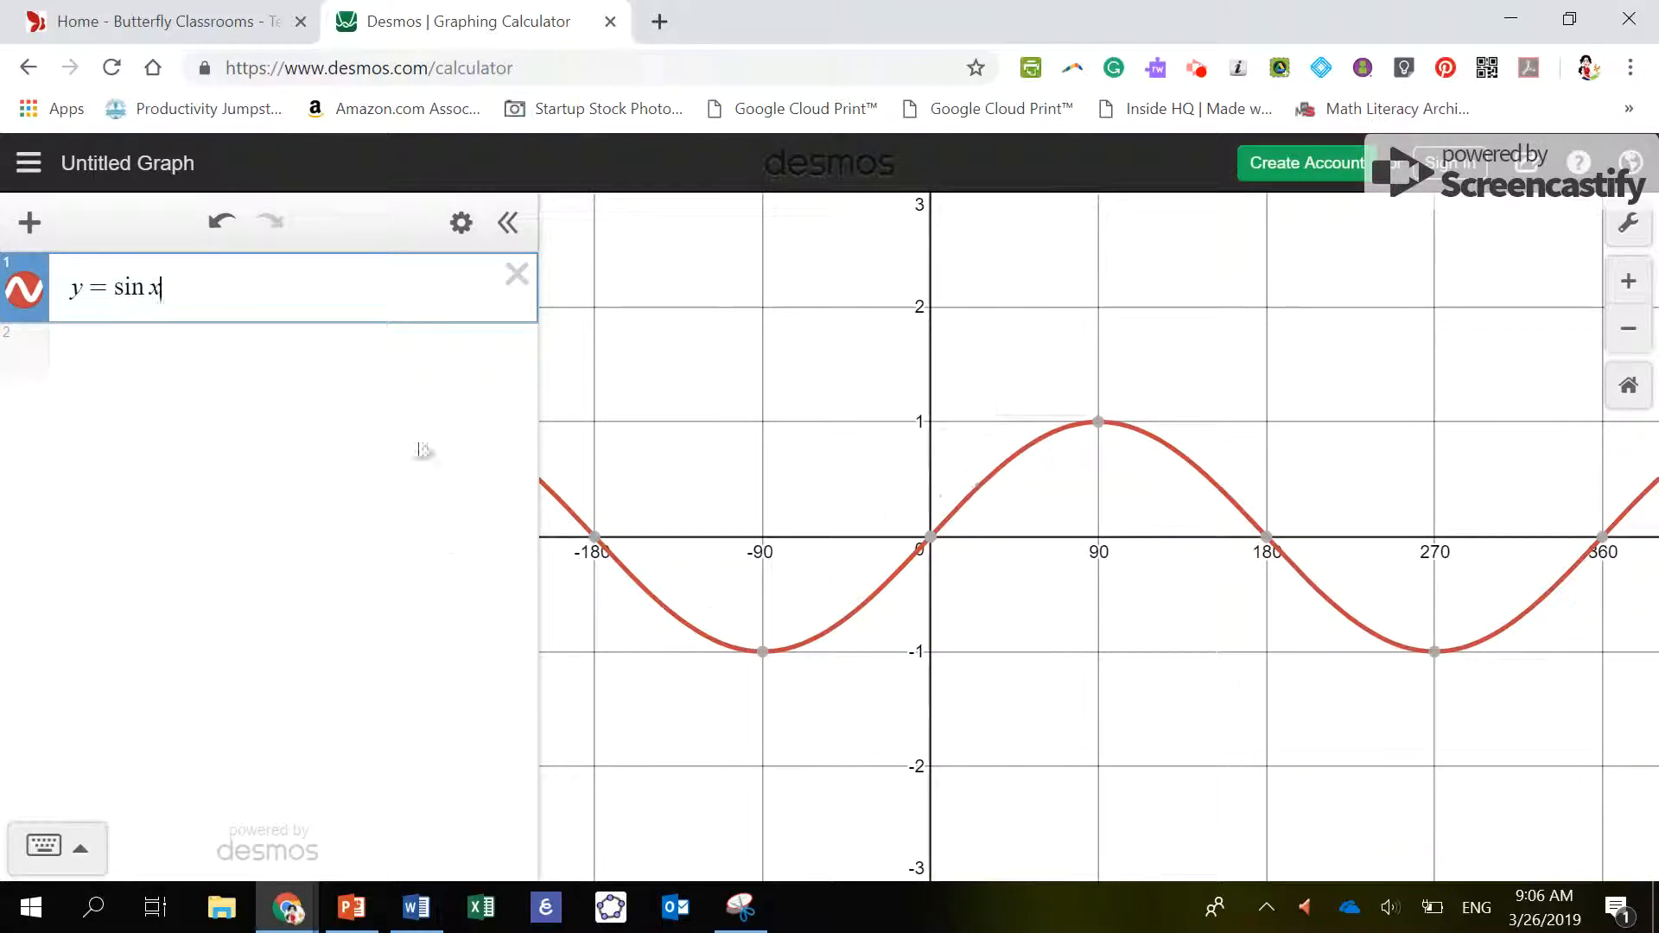
left_click(516, 277)
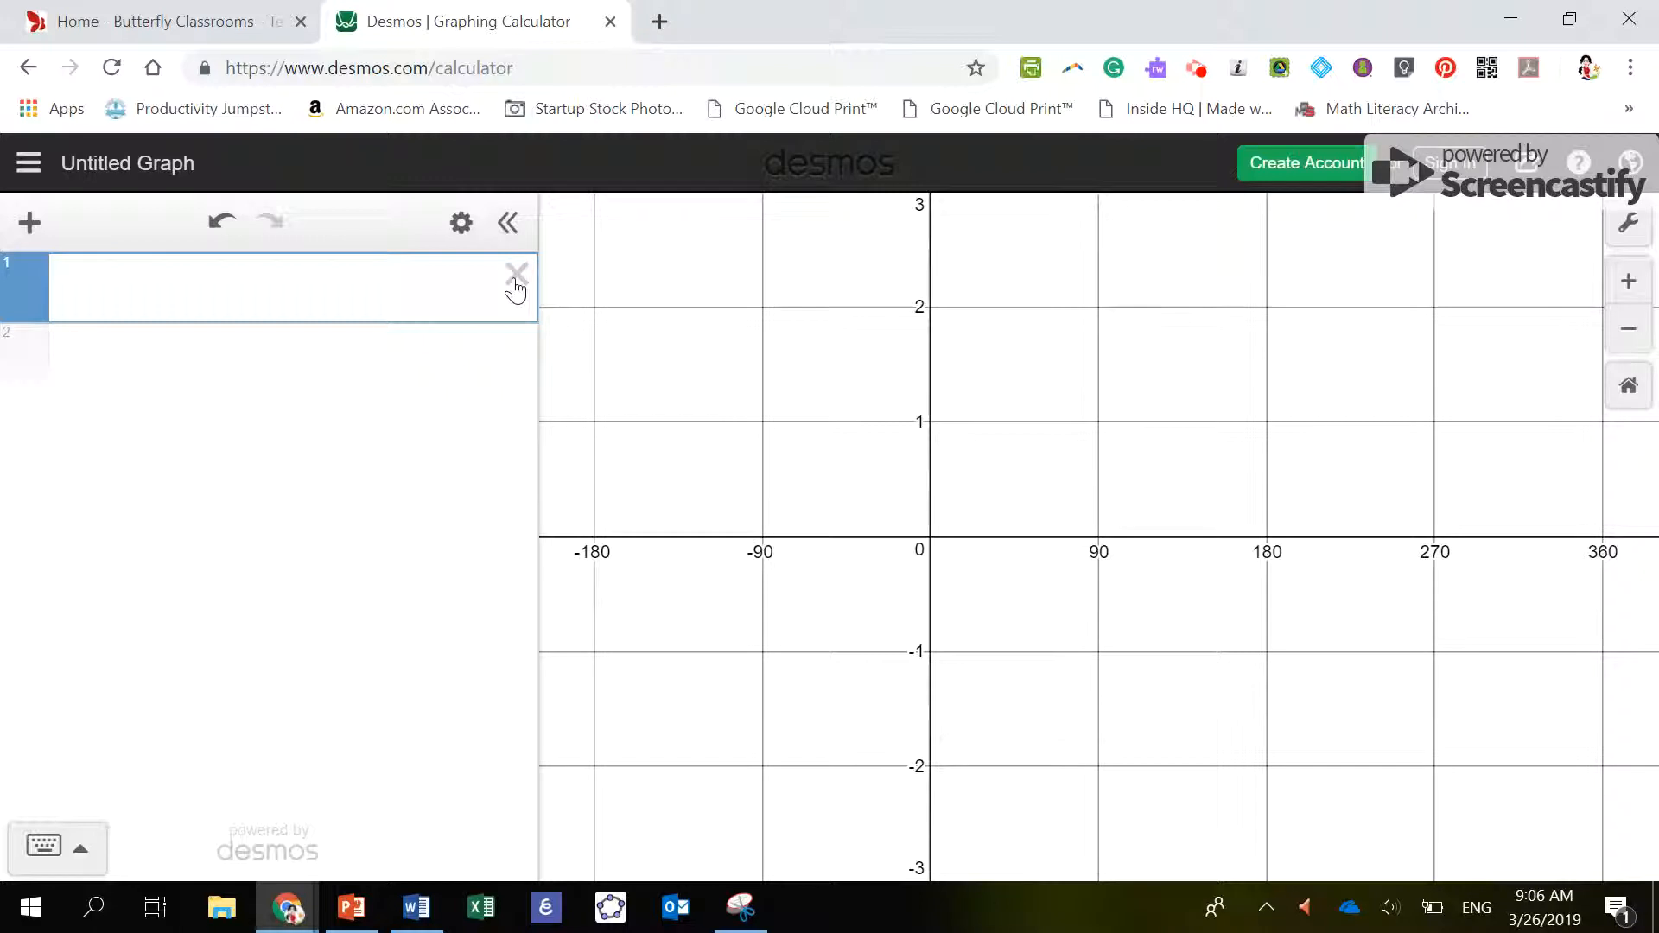
Step: Hide the expression list and capture the coordinate grid from -180 to 360 with a new snip in Snipping Tool
left_click(508, 224)
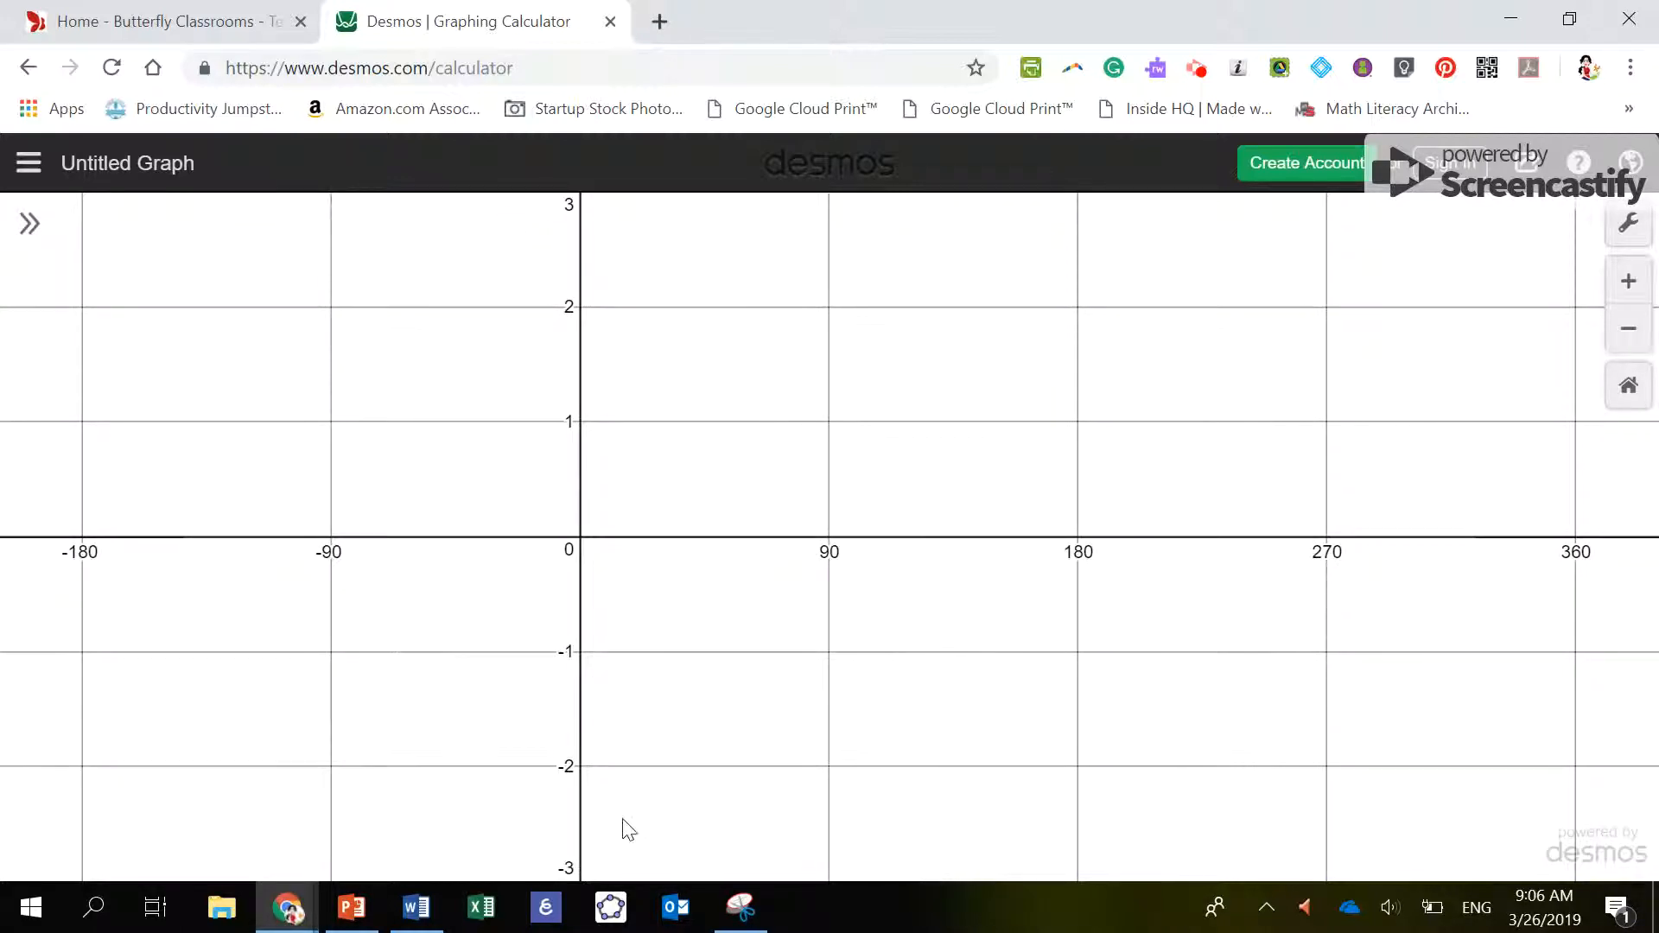
left_click(740, 907)
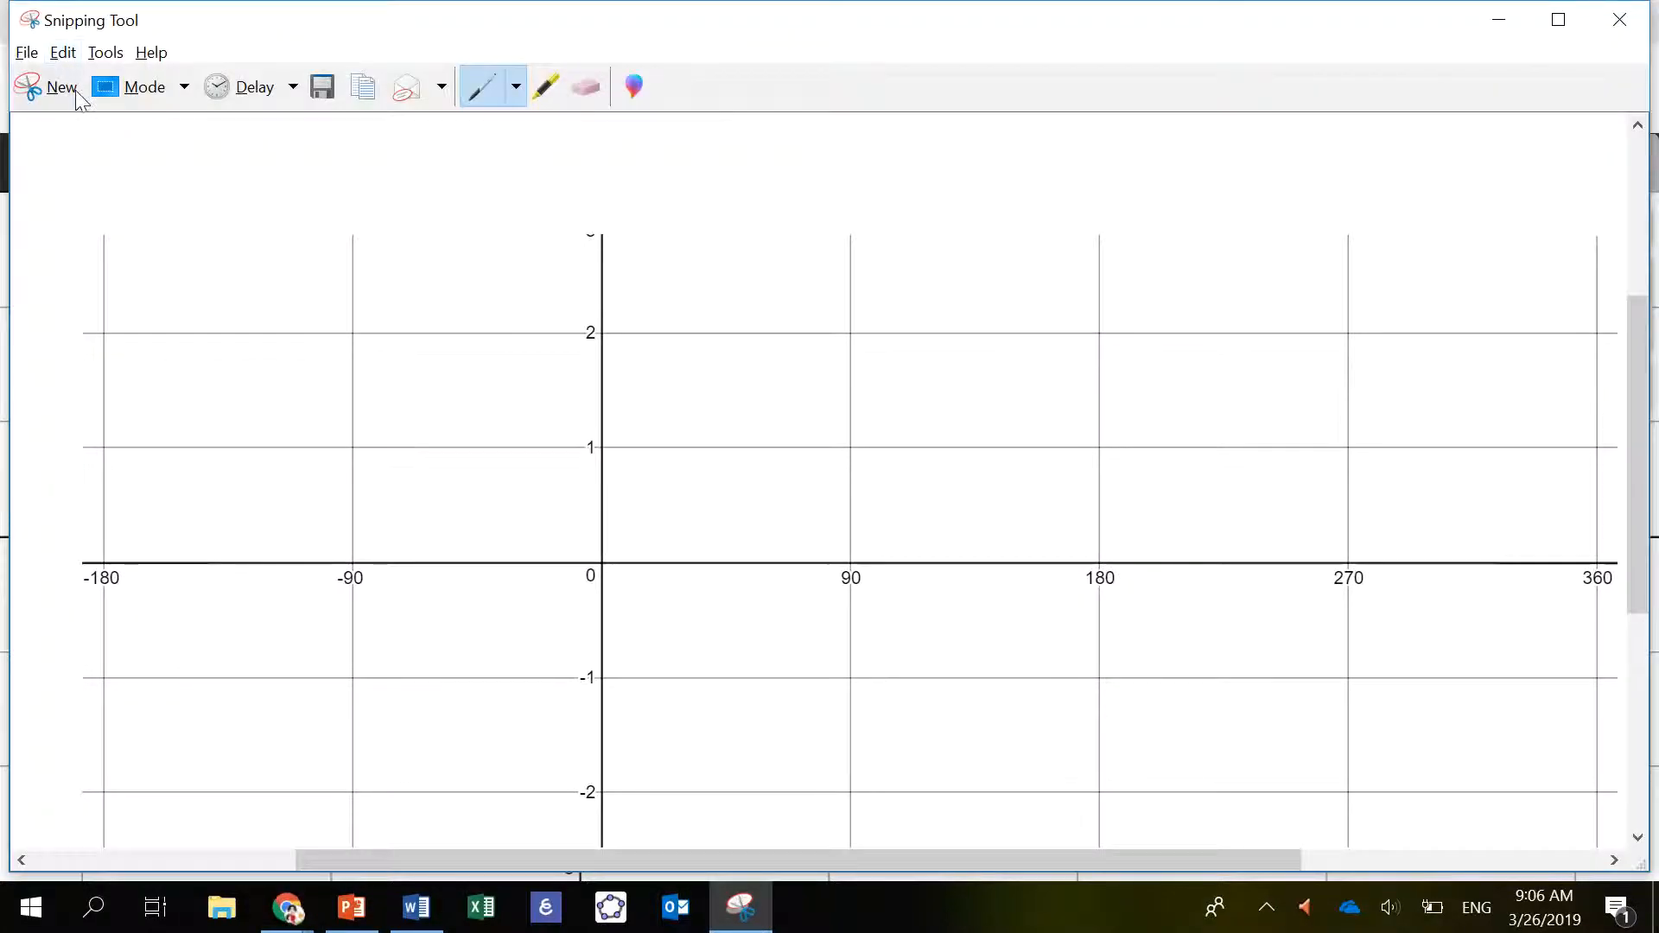
left_click(74, 90)
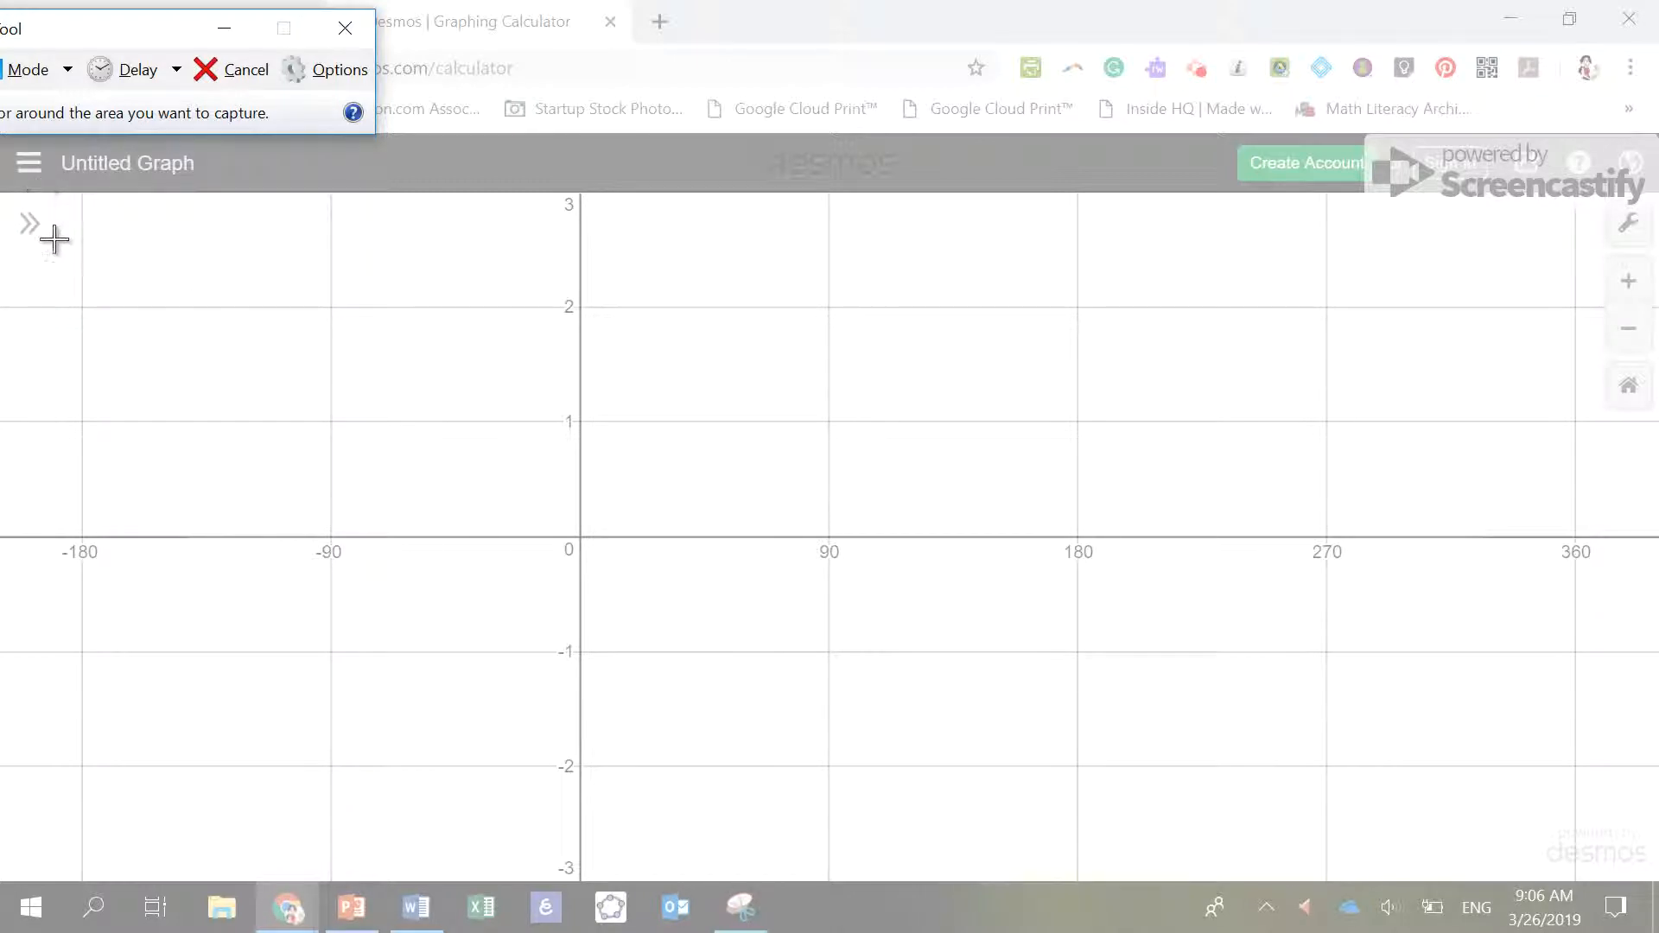
left_click_drag(41, 220, 1603, 861)
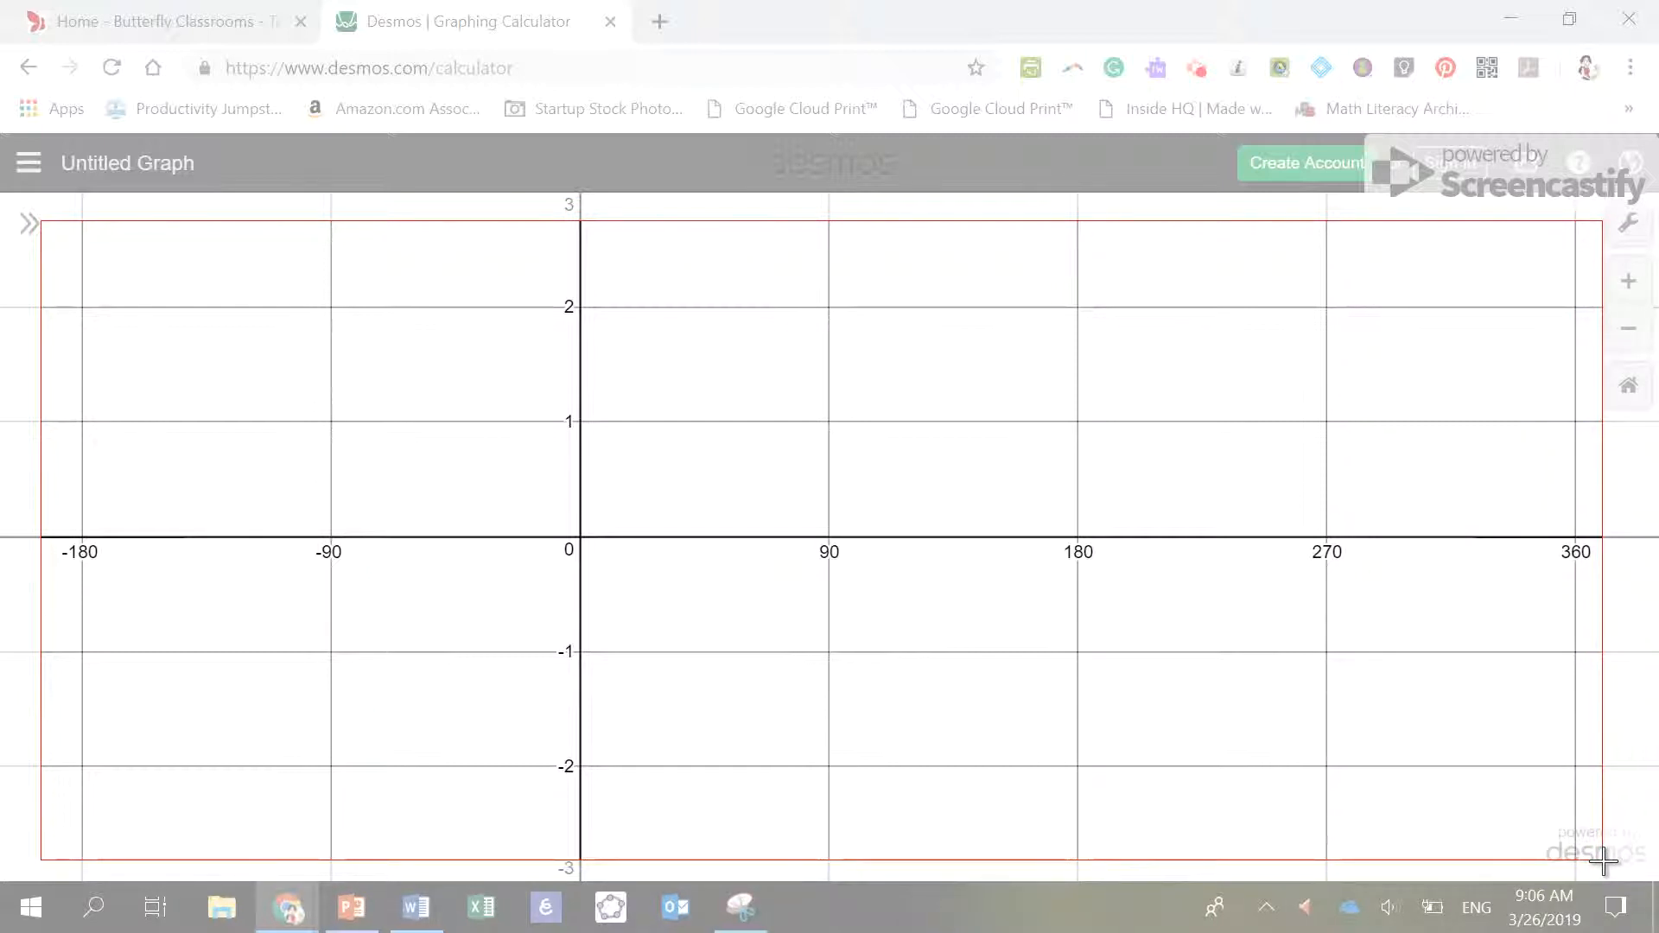
left_click_drag(1604, 862, 1605, 861)
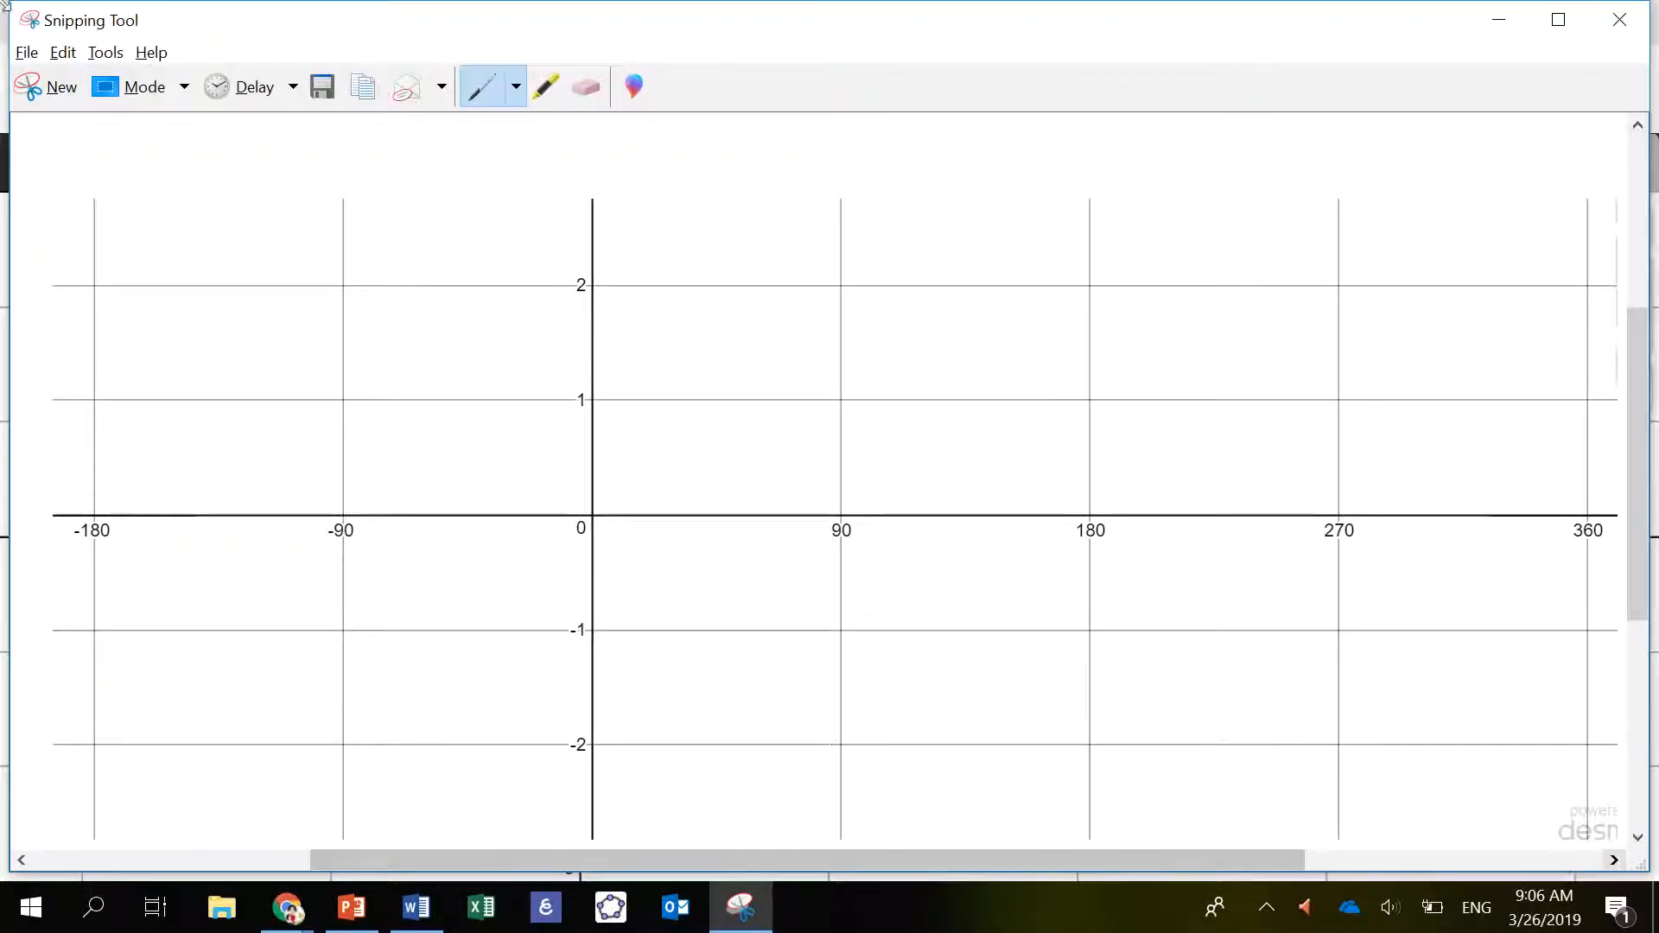
Step: Copy the snip, switch to the blank Word document and paste it there as a picture
left_click(64, 53)
left_click(74, 78)
key("alt+Tab")
key("alt+Tab")
key("alt+Tab")
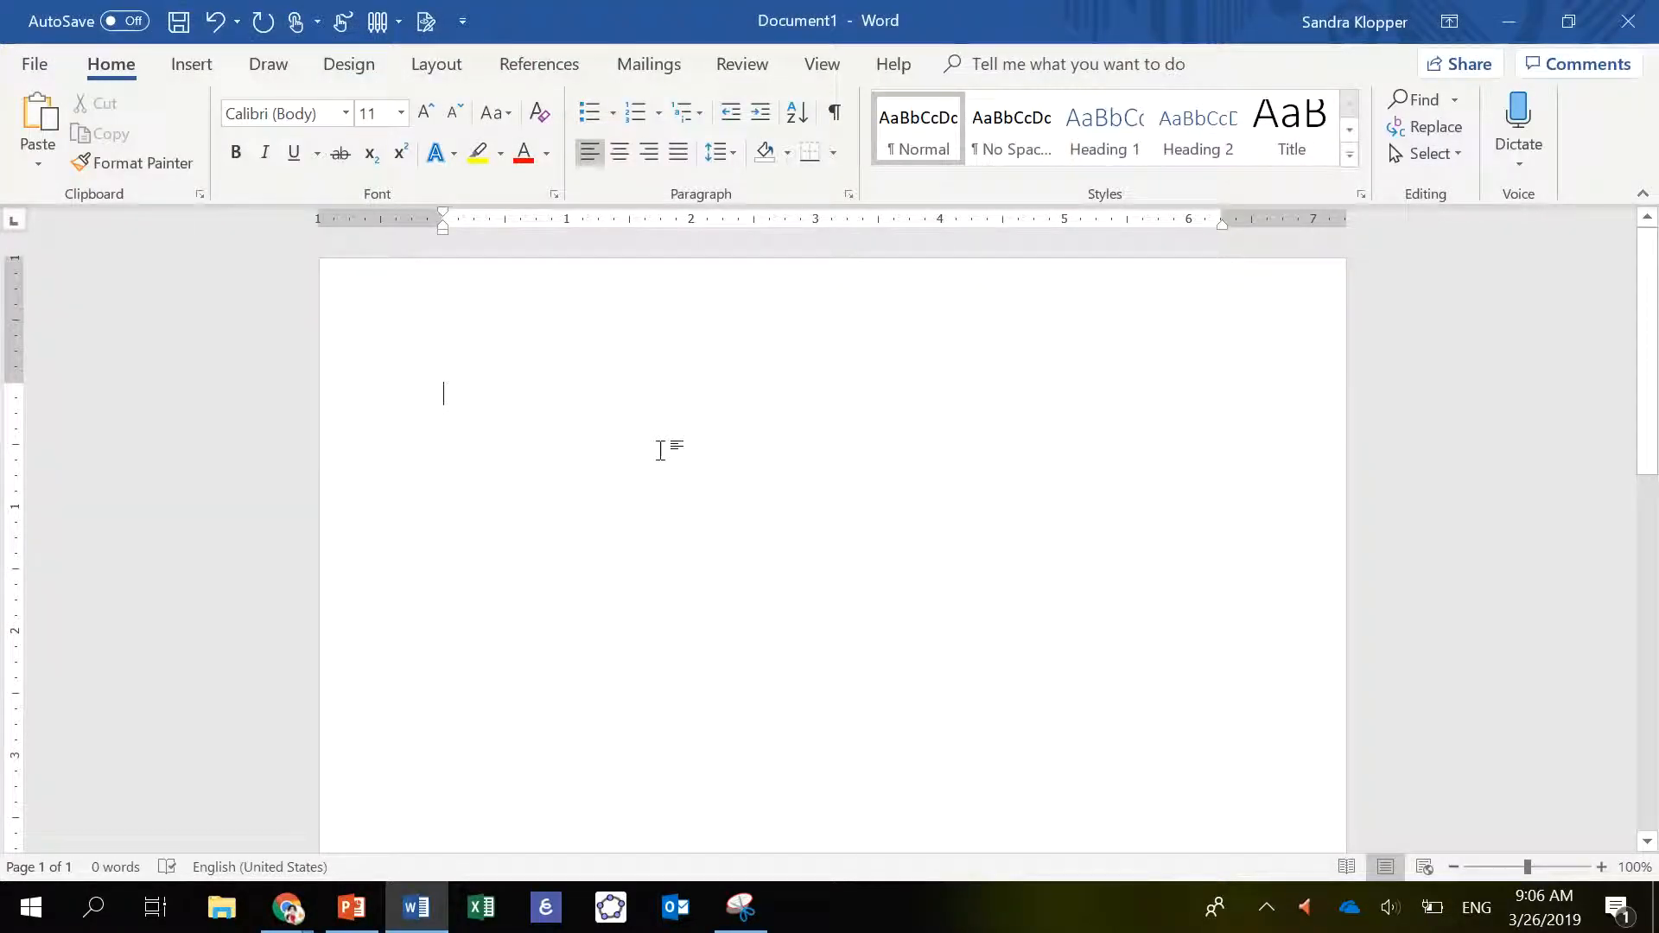
right_click(662, 448)
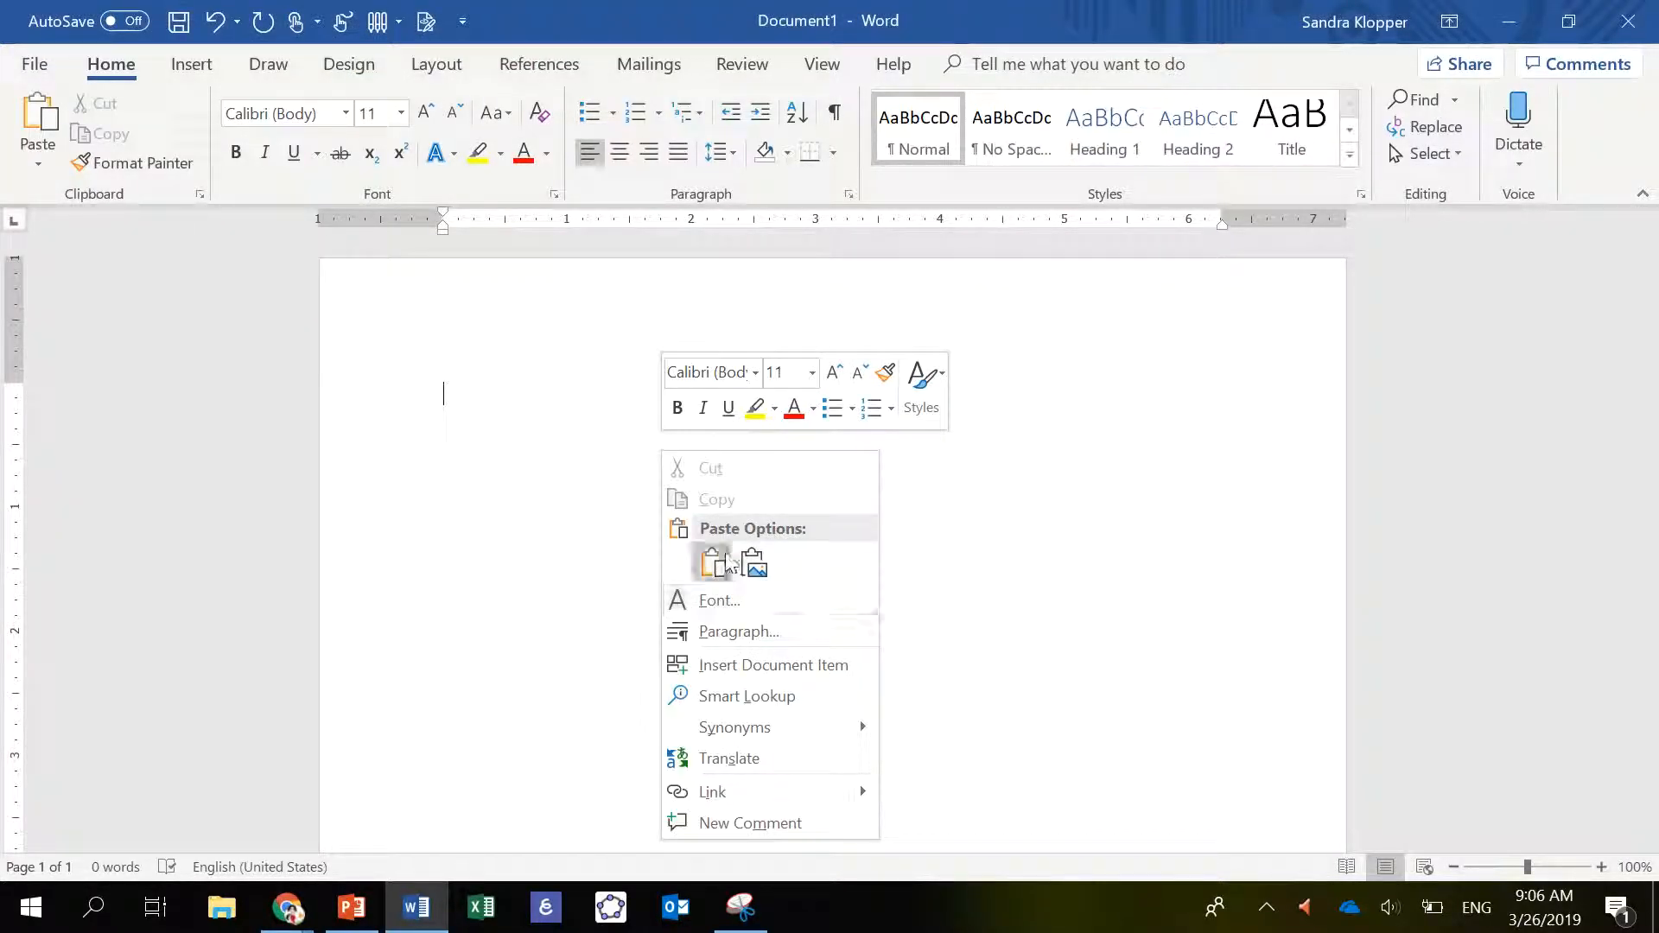
left_click(754, 566)
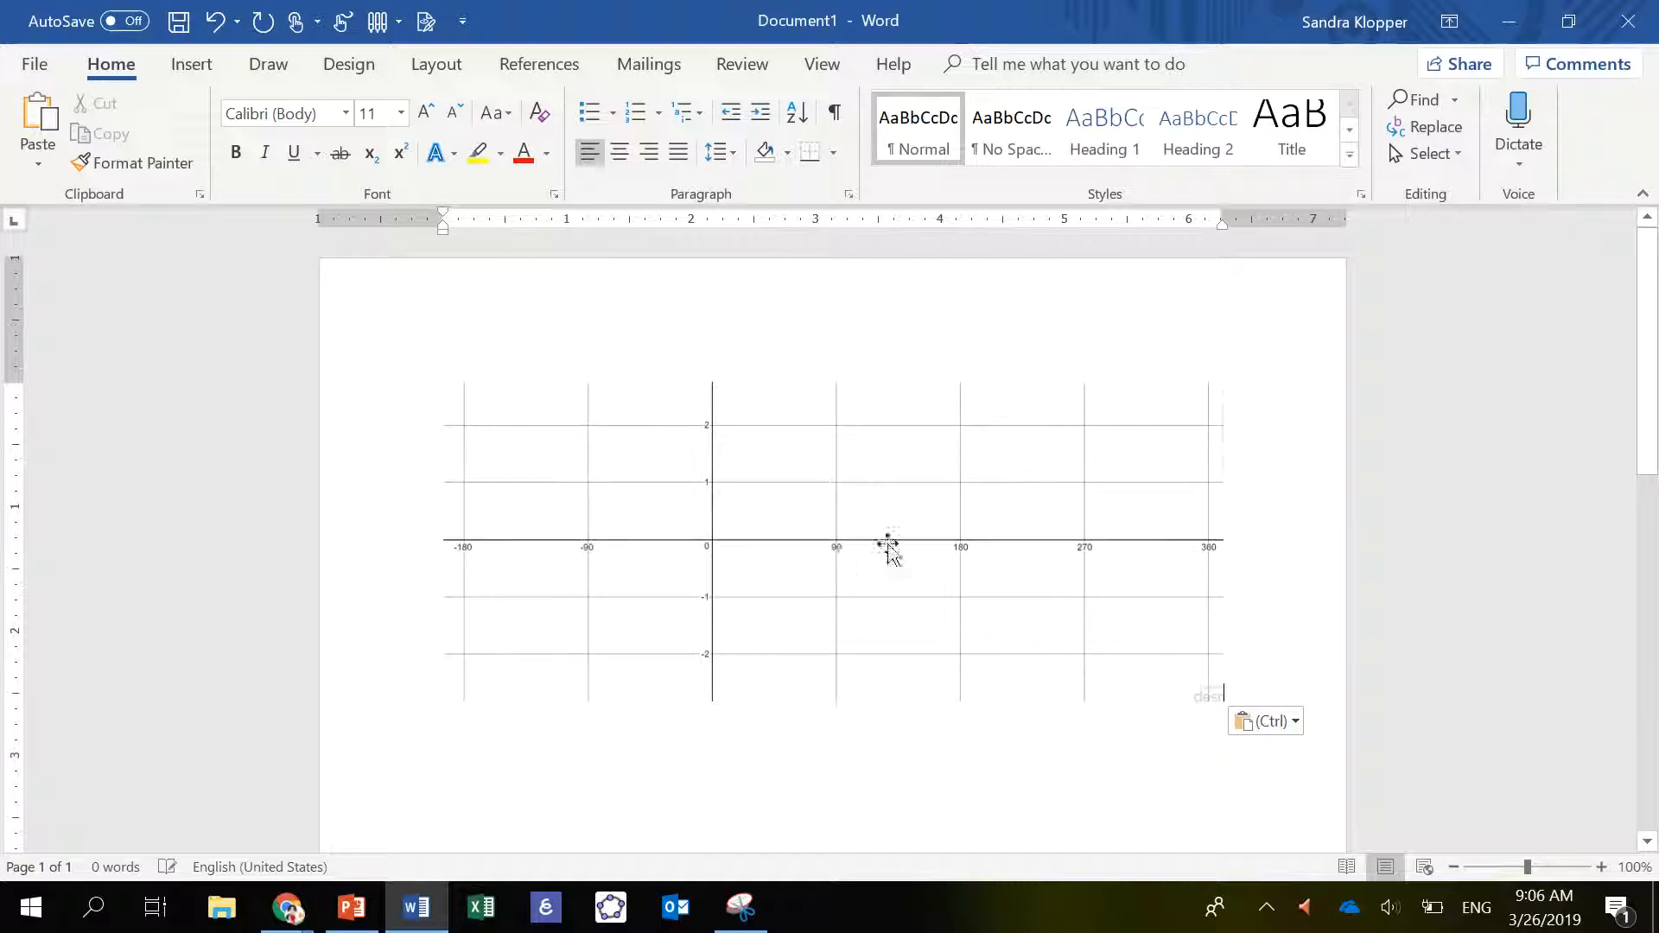
Step: Crop all four edges of the pasted grid picture, trimming it just beyond -180 to 360 and -2 to 2
left_click(811, 475)
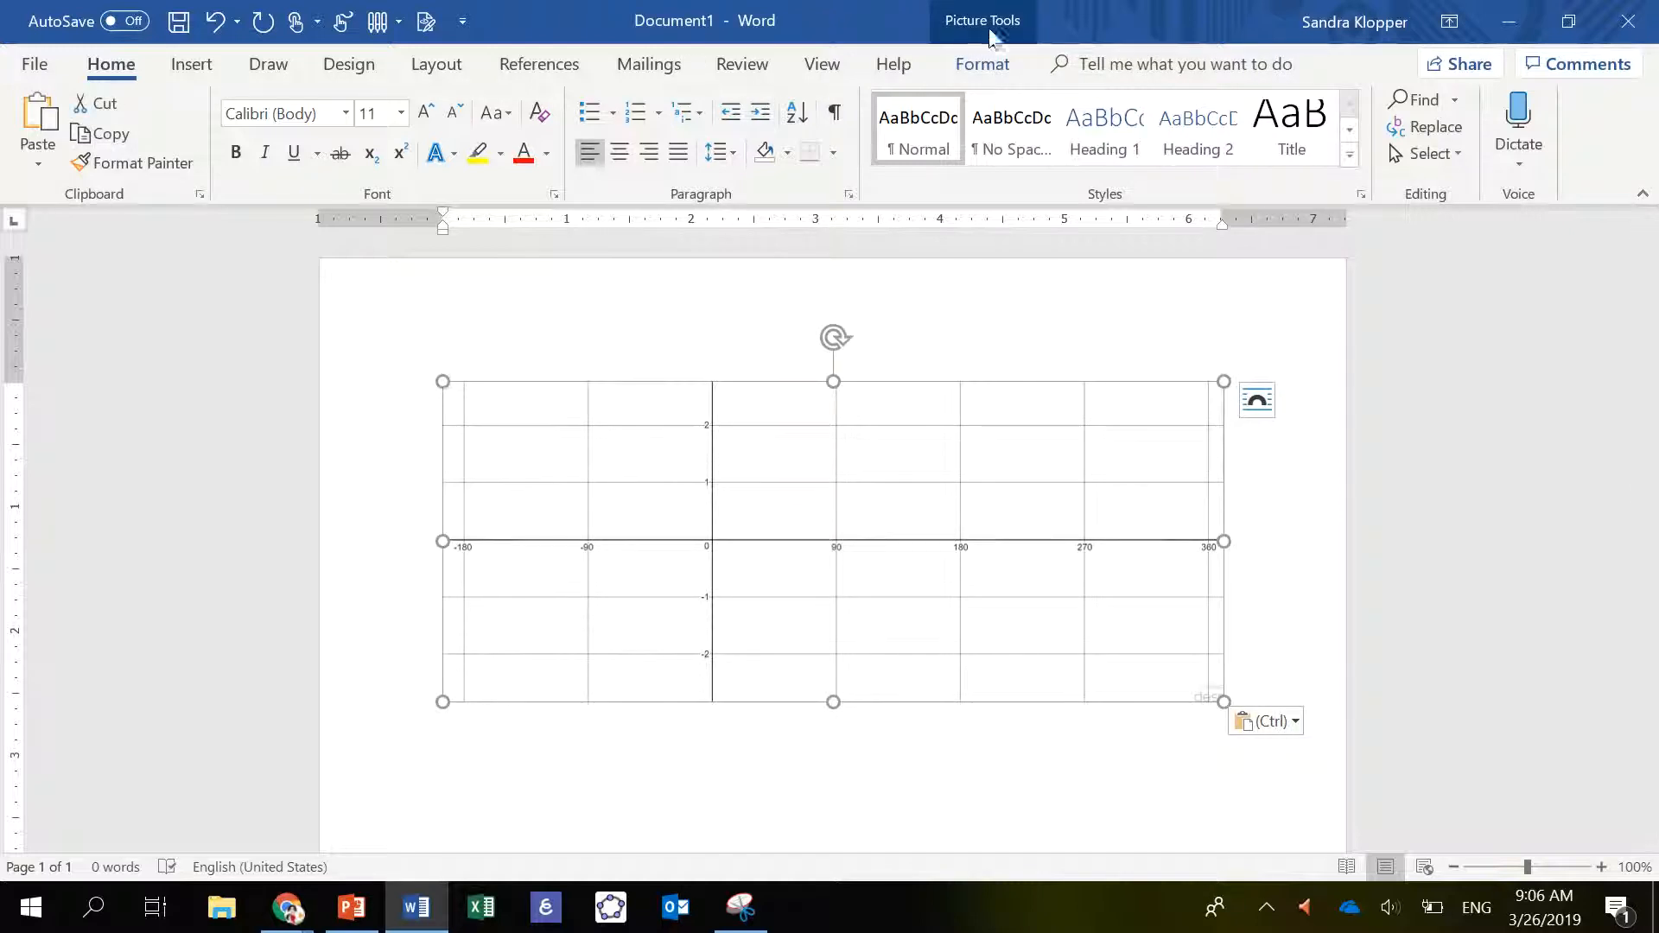
left_click(982, 64)
left_click(1425, 125)
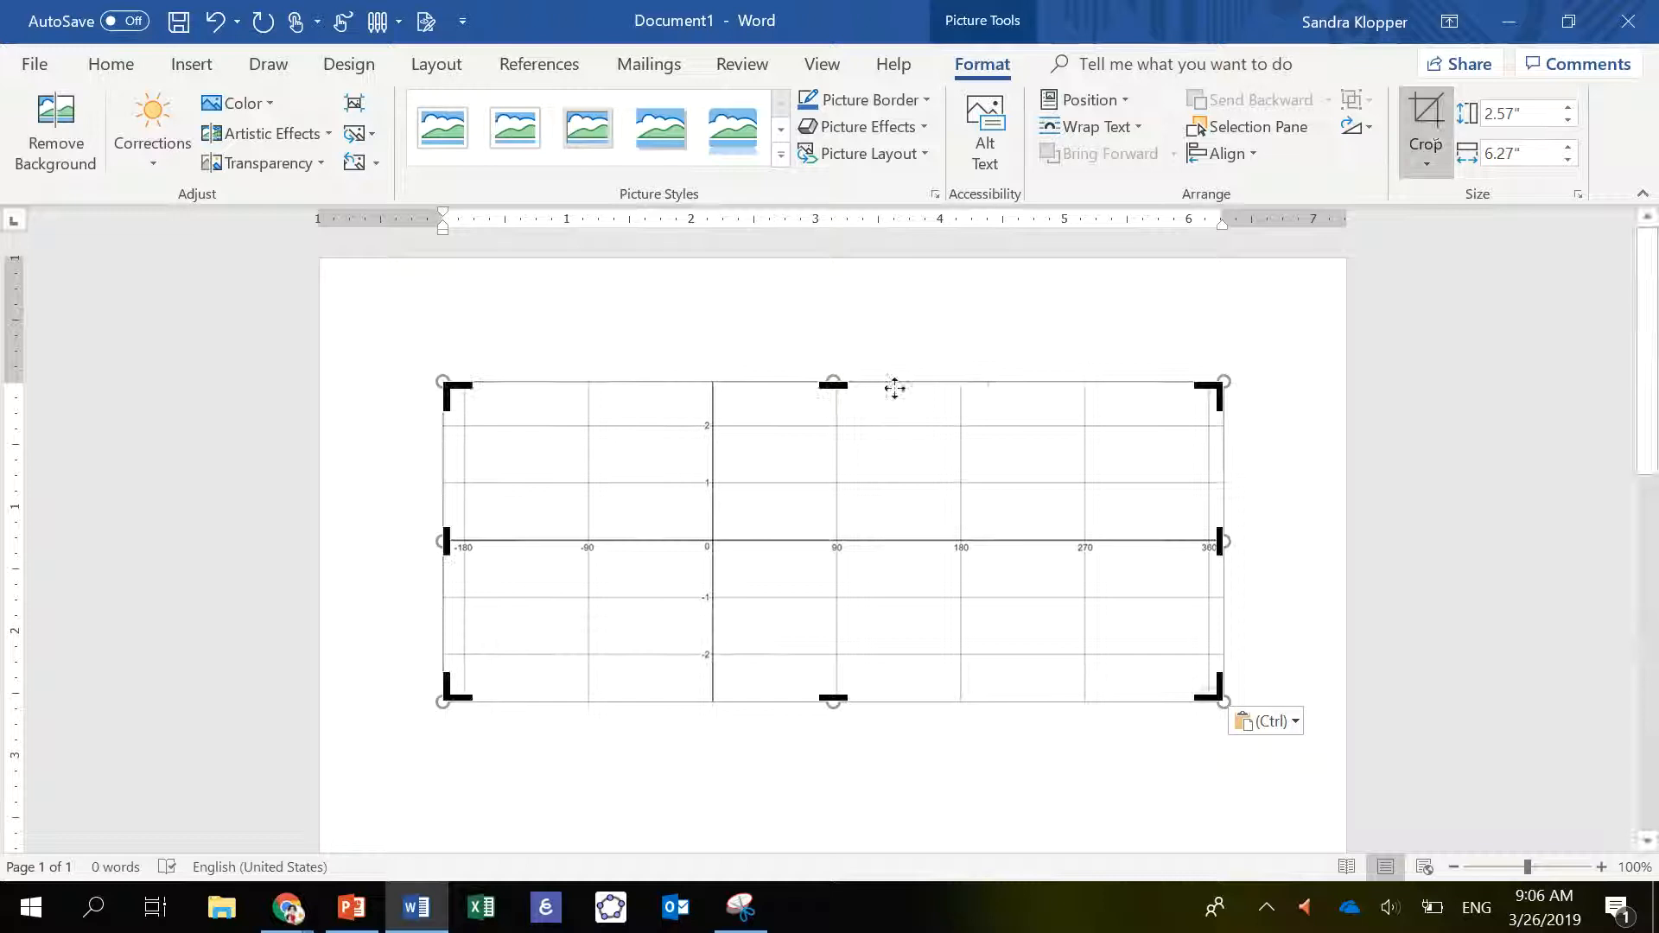
left_click_drag(832, 382, 828, 411)
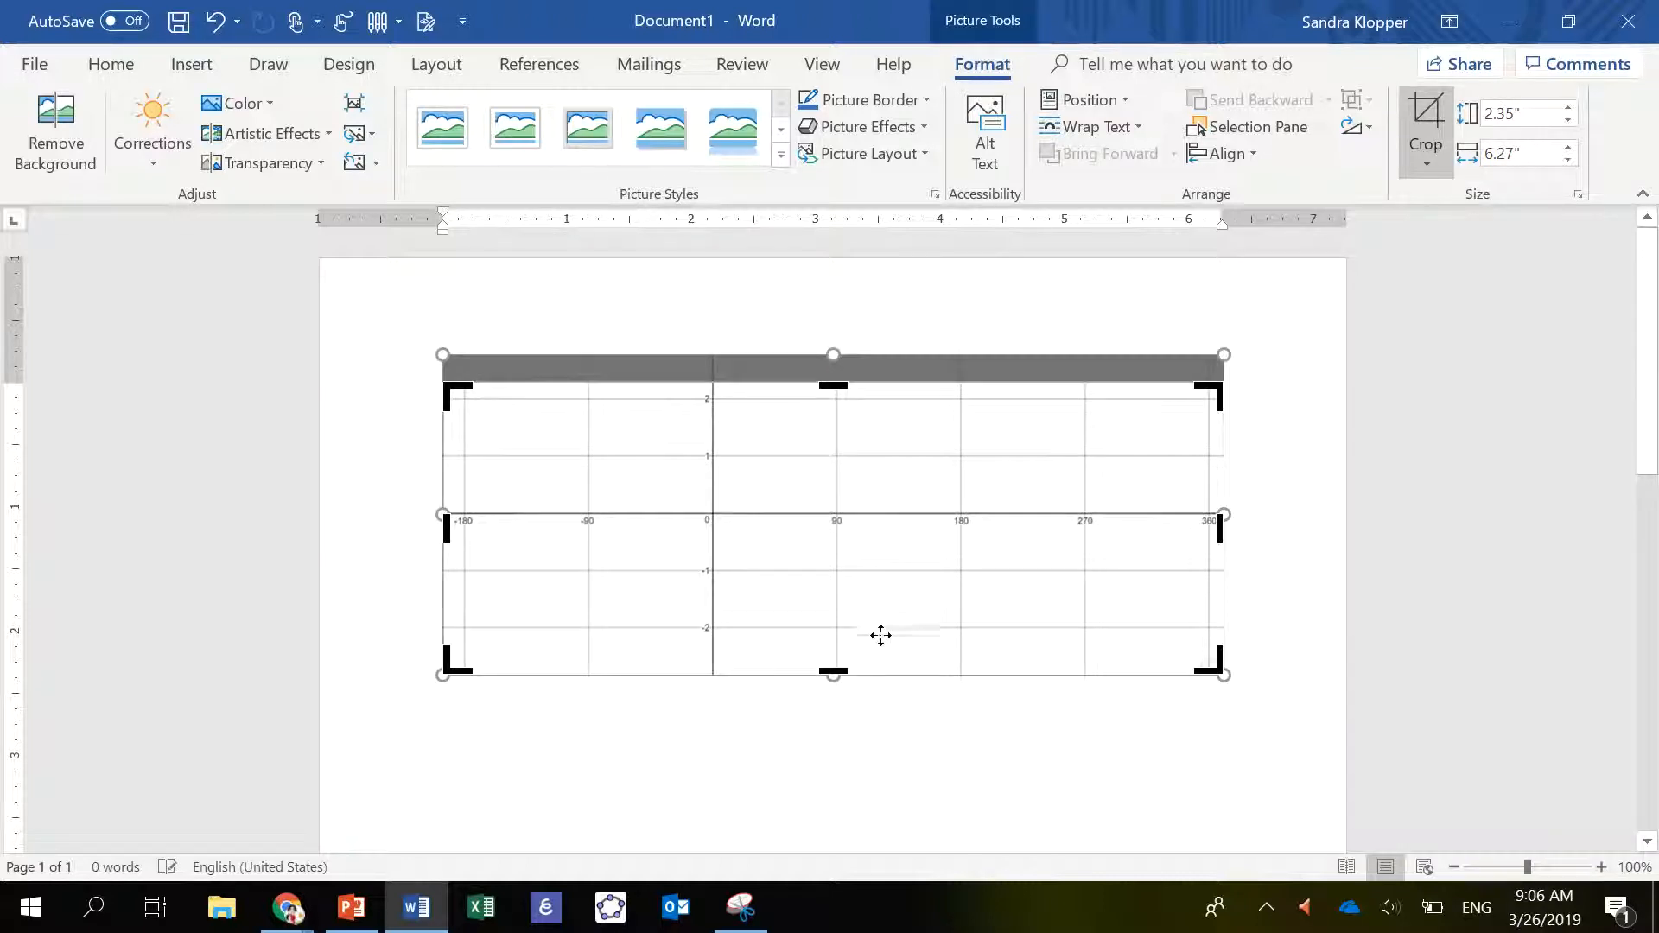
left_click_drag(838, 676, 834, 636)
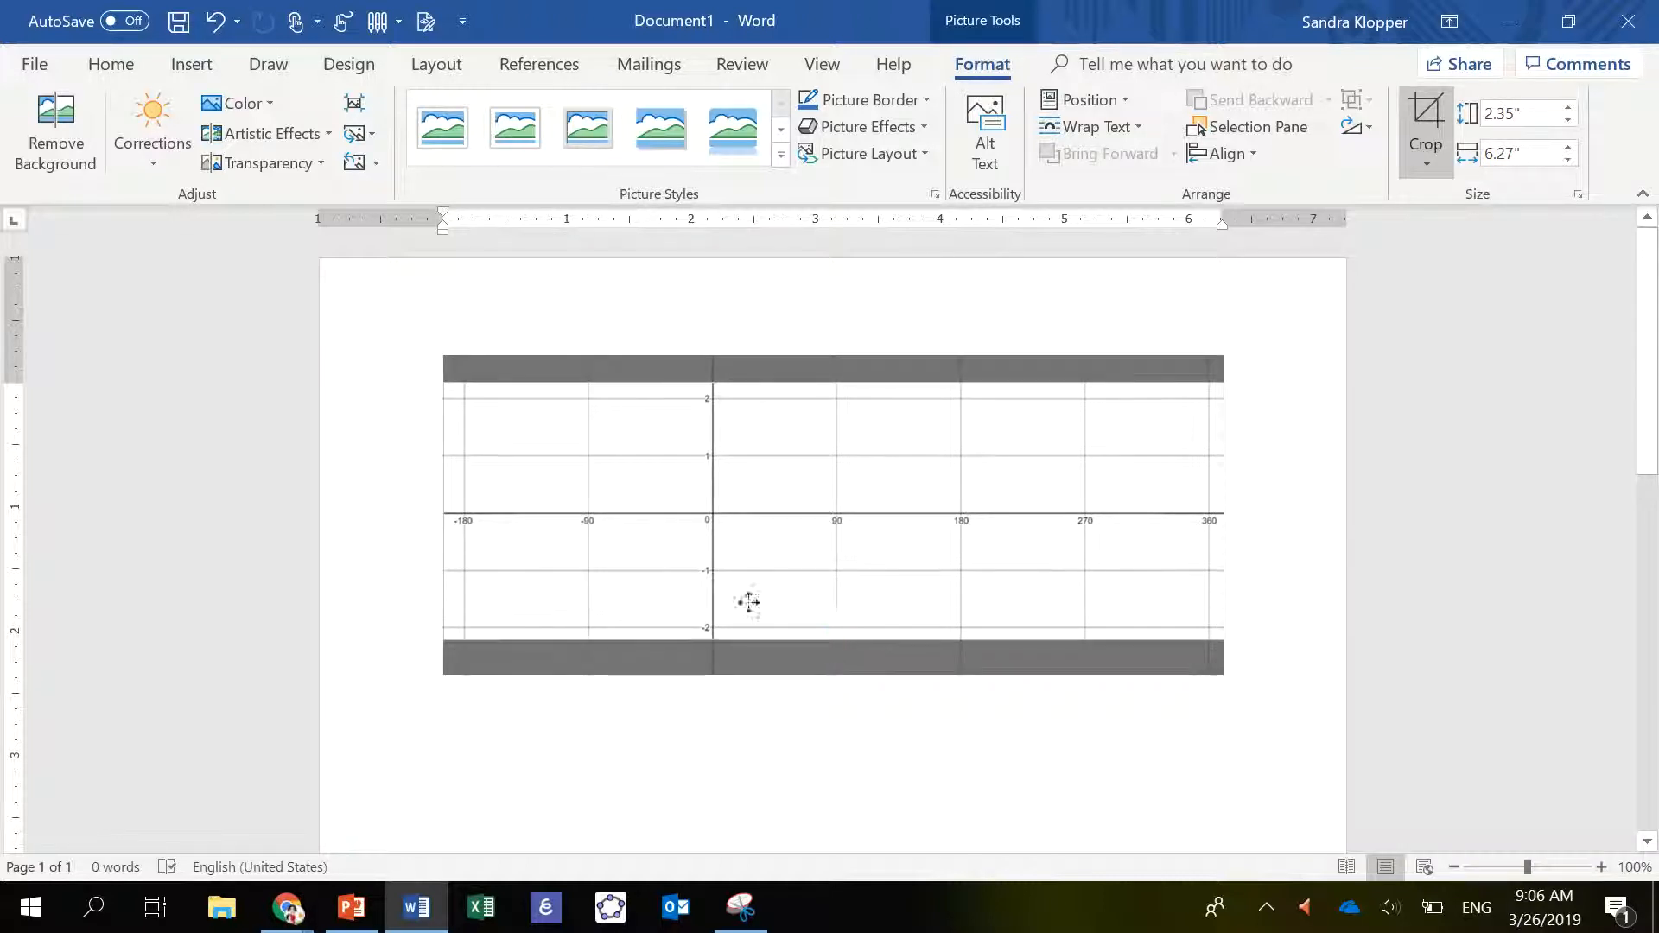
left_click_drag(448, 511, 456, 511)
left_click_drag(1212, 518, 1207, 518)
left_click(1277, 519)
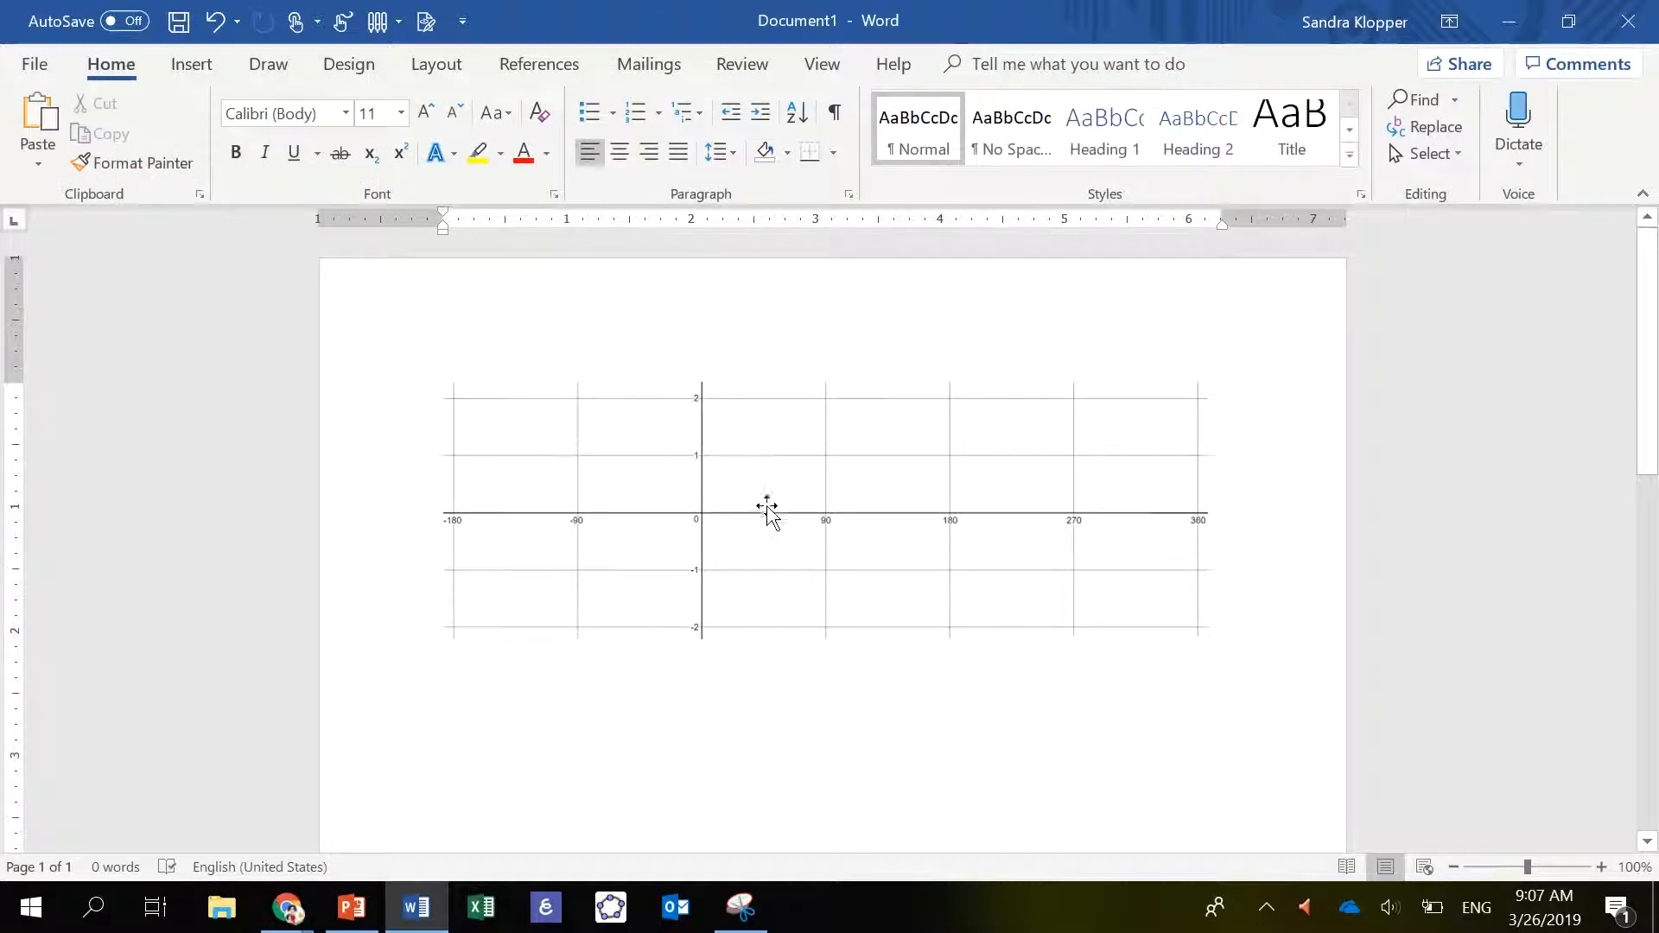
Step: Narrow the grid picture to 5.17" wide and enlarge it proportionally to about 2.72" high by 6.78" wide
left_click(1208, 514)
left_click_drag(1208, 514, 1083, 515)
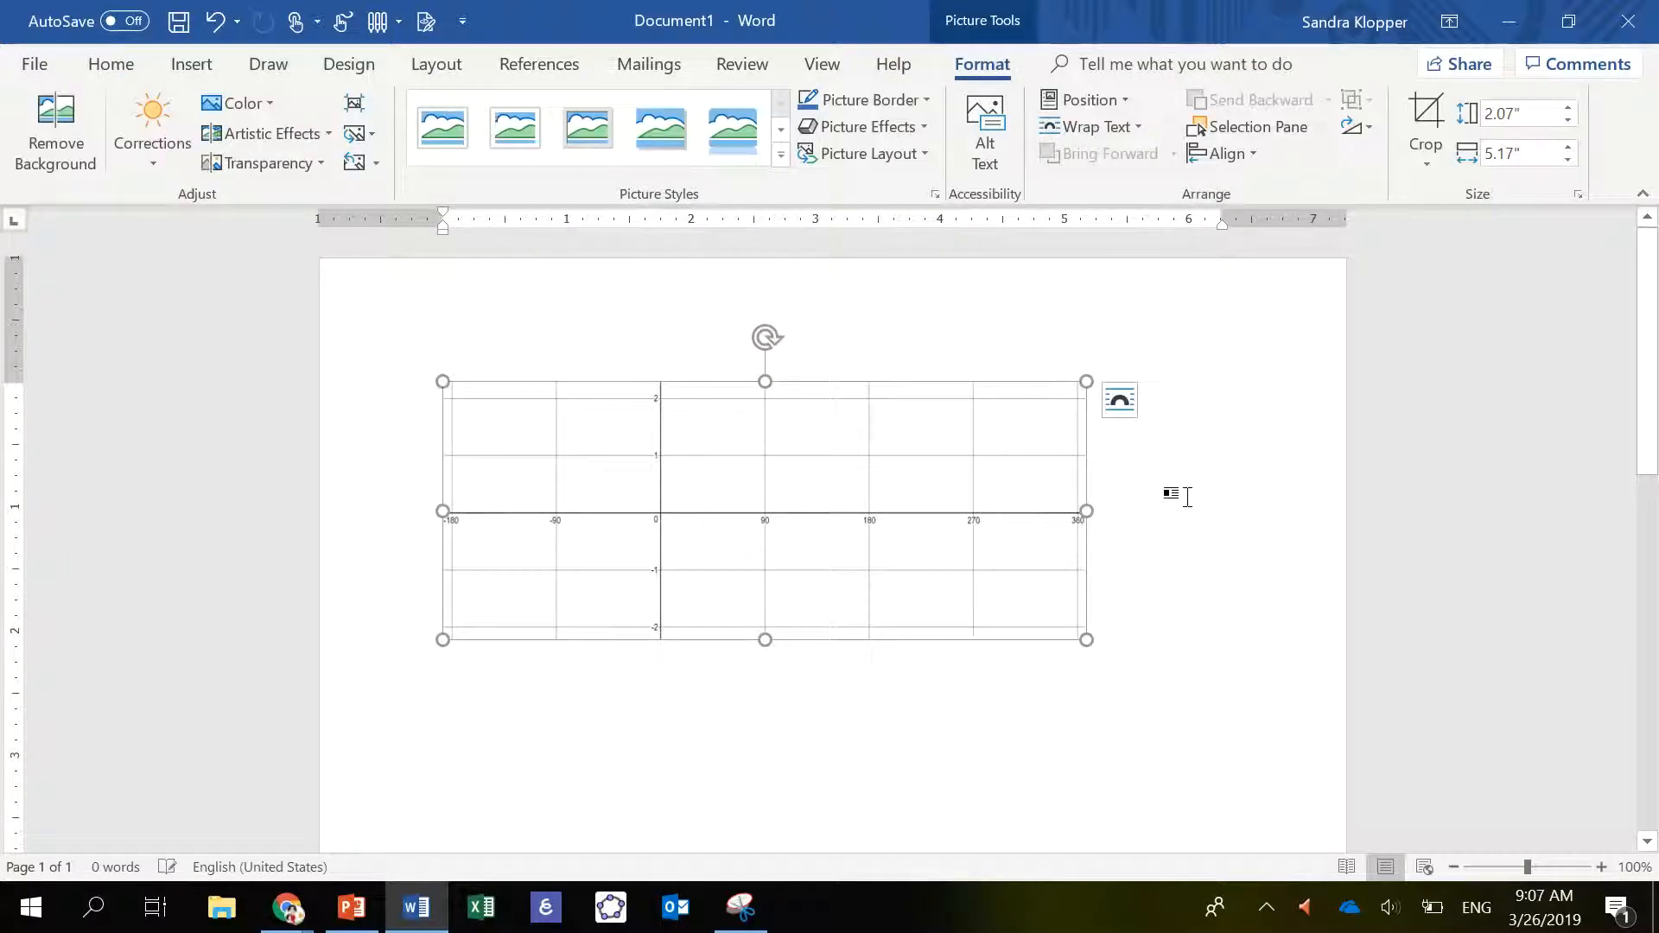
left_click(1187, 495)
left_click(914, 560)
left_click_drag(1086, 641, 1196, 718)
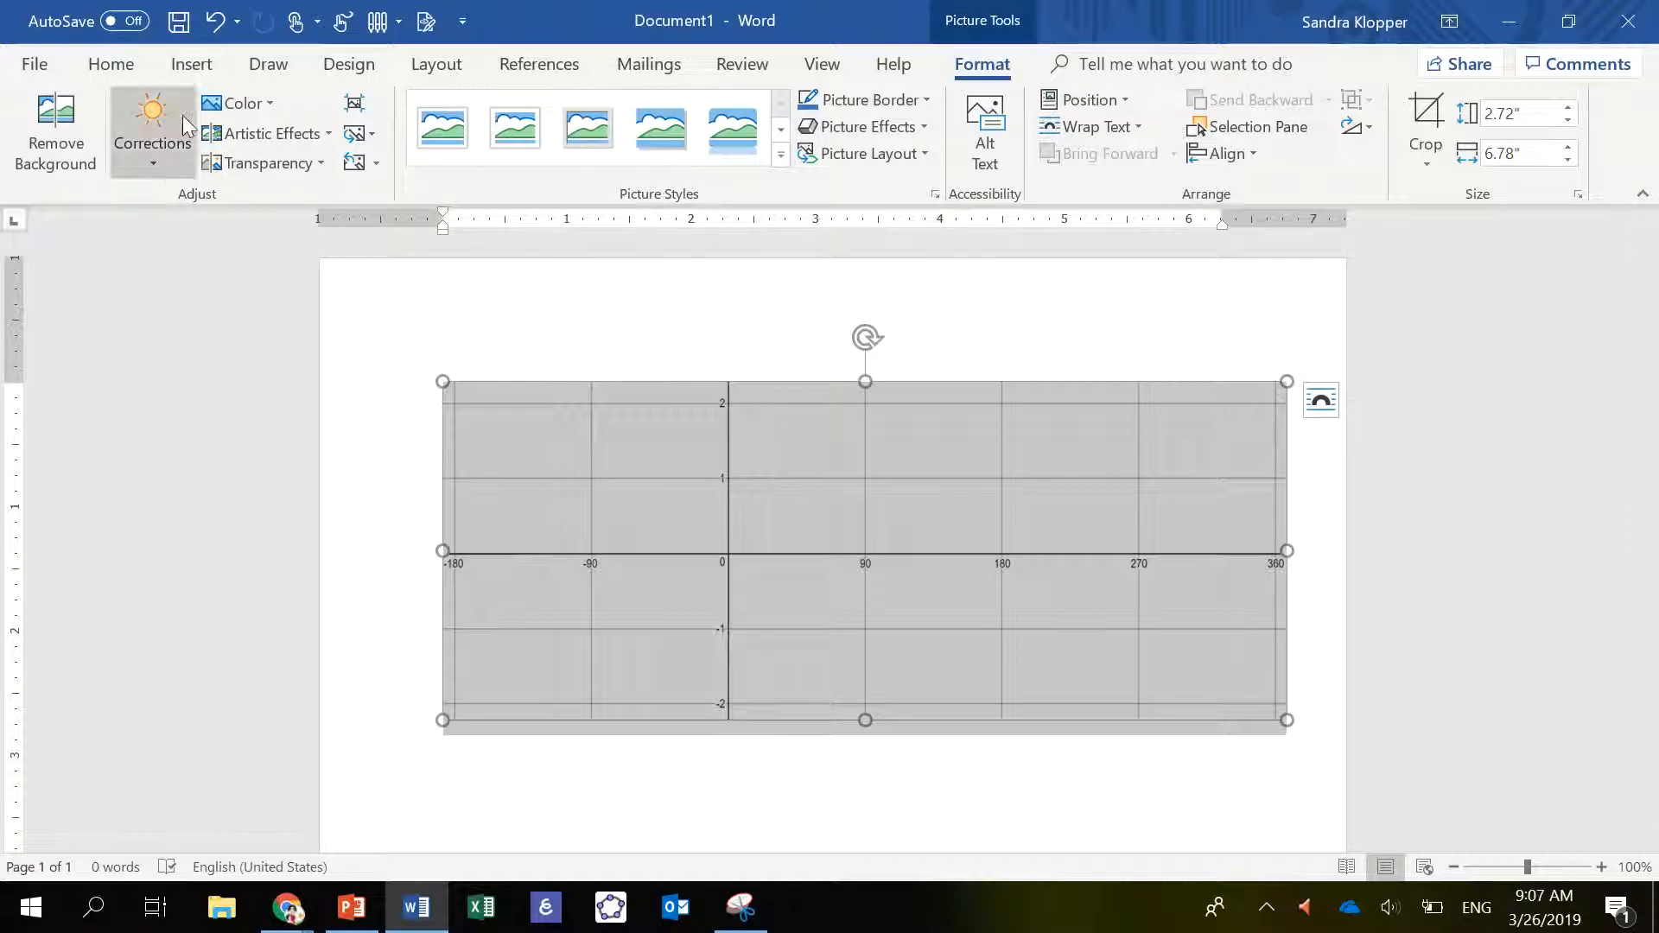
Step: Draw a double-headed arrow line about 6.7" long over the grid's x-axis and set its outline weight to 2¼ pt
left_click(190, 65)
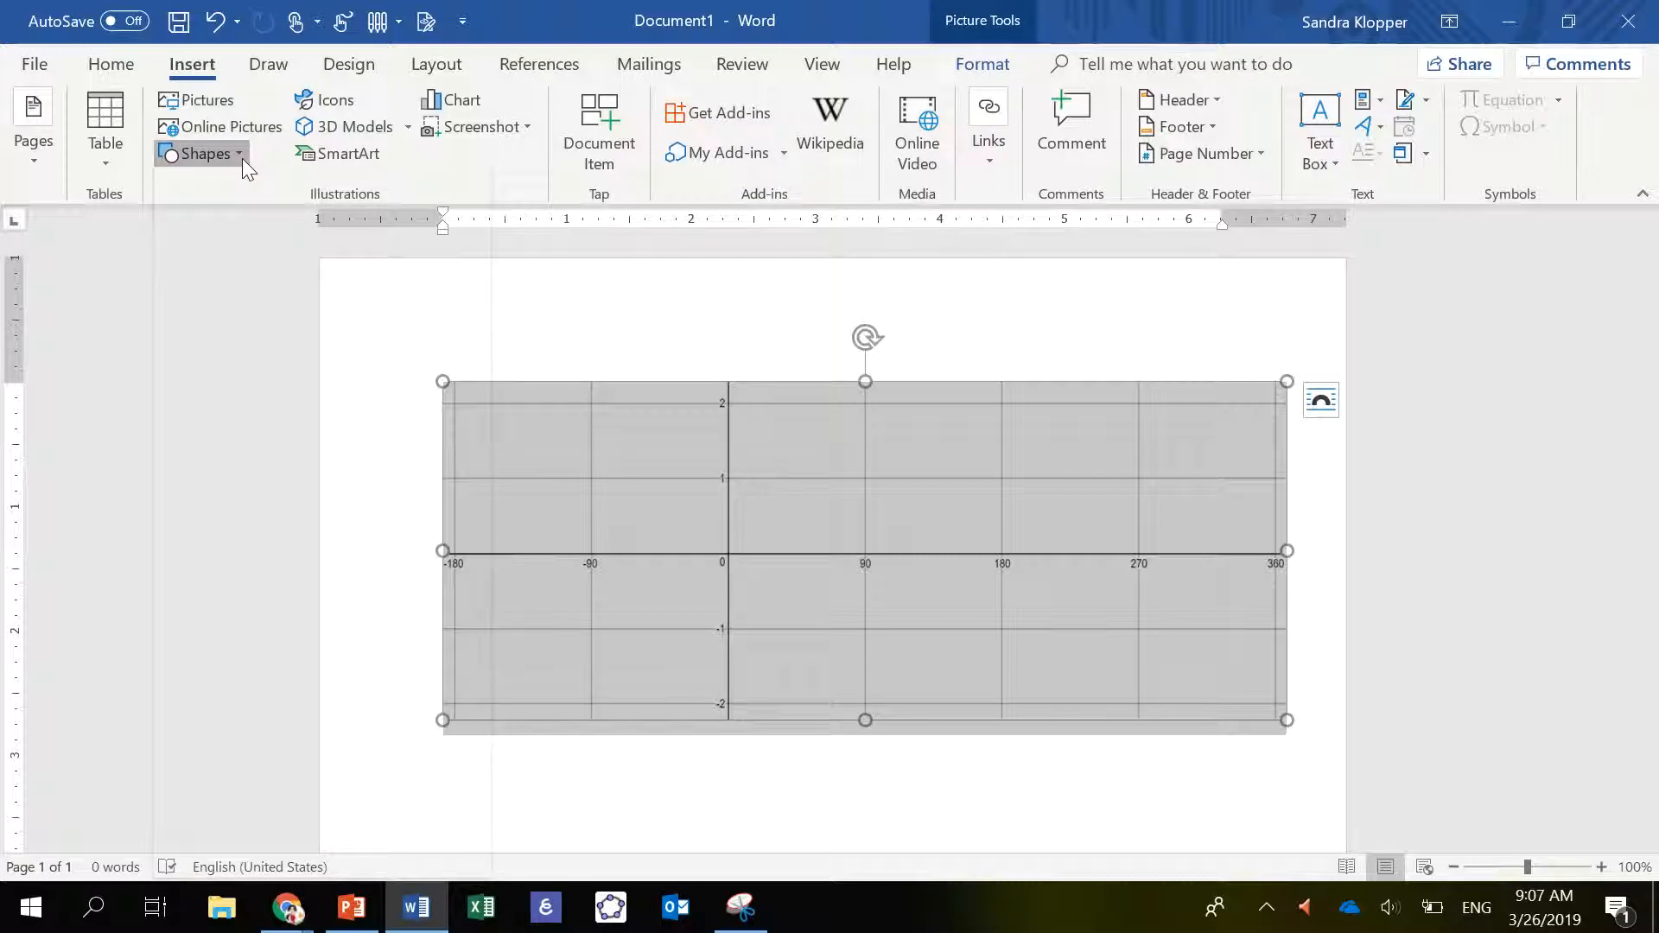
left_click(242, 154)
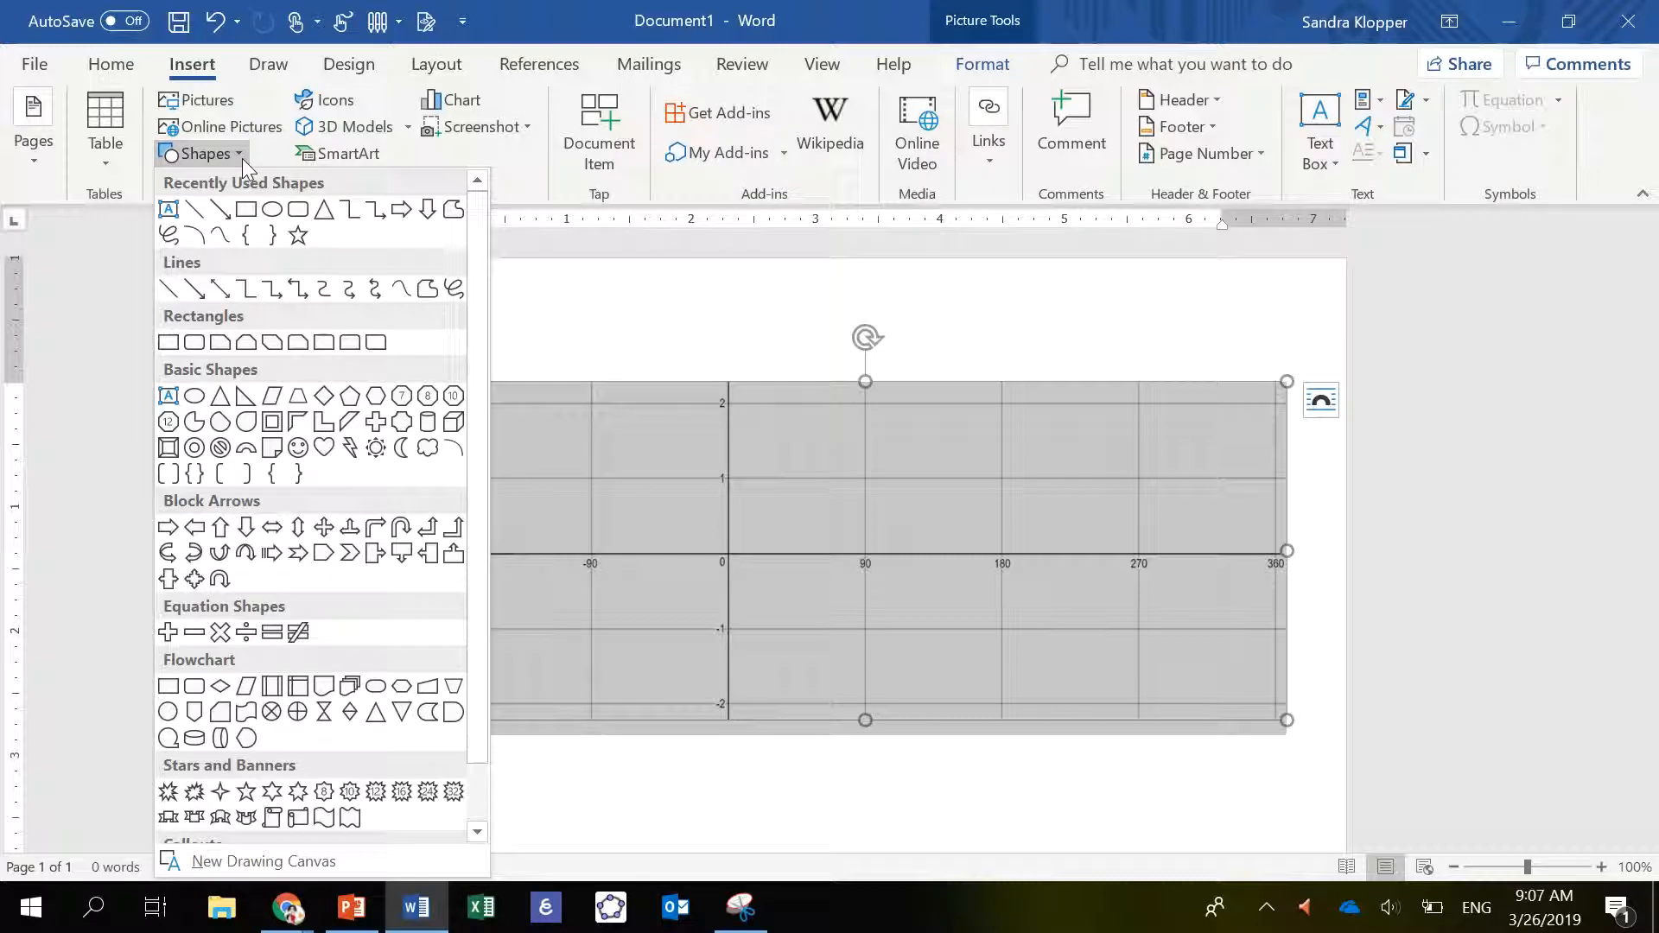
left_click(221, 289)
left_click_drag(450, 553, 1285, 555)
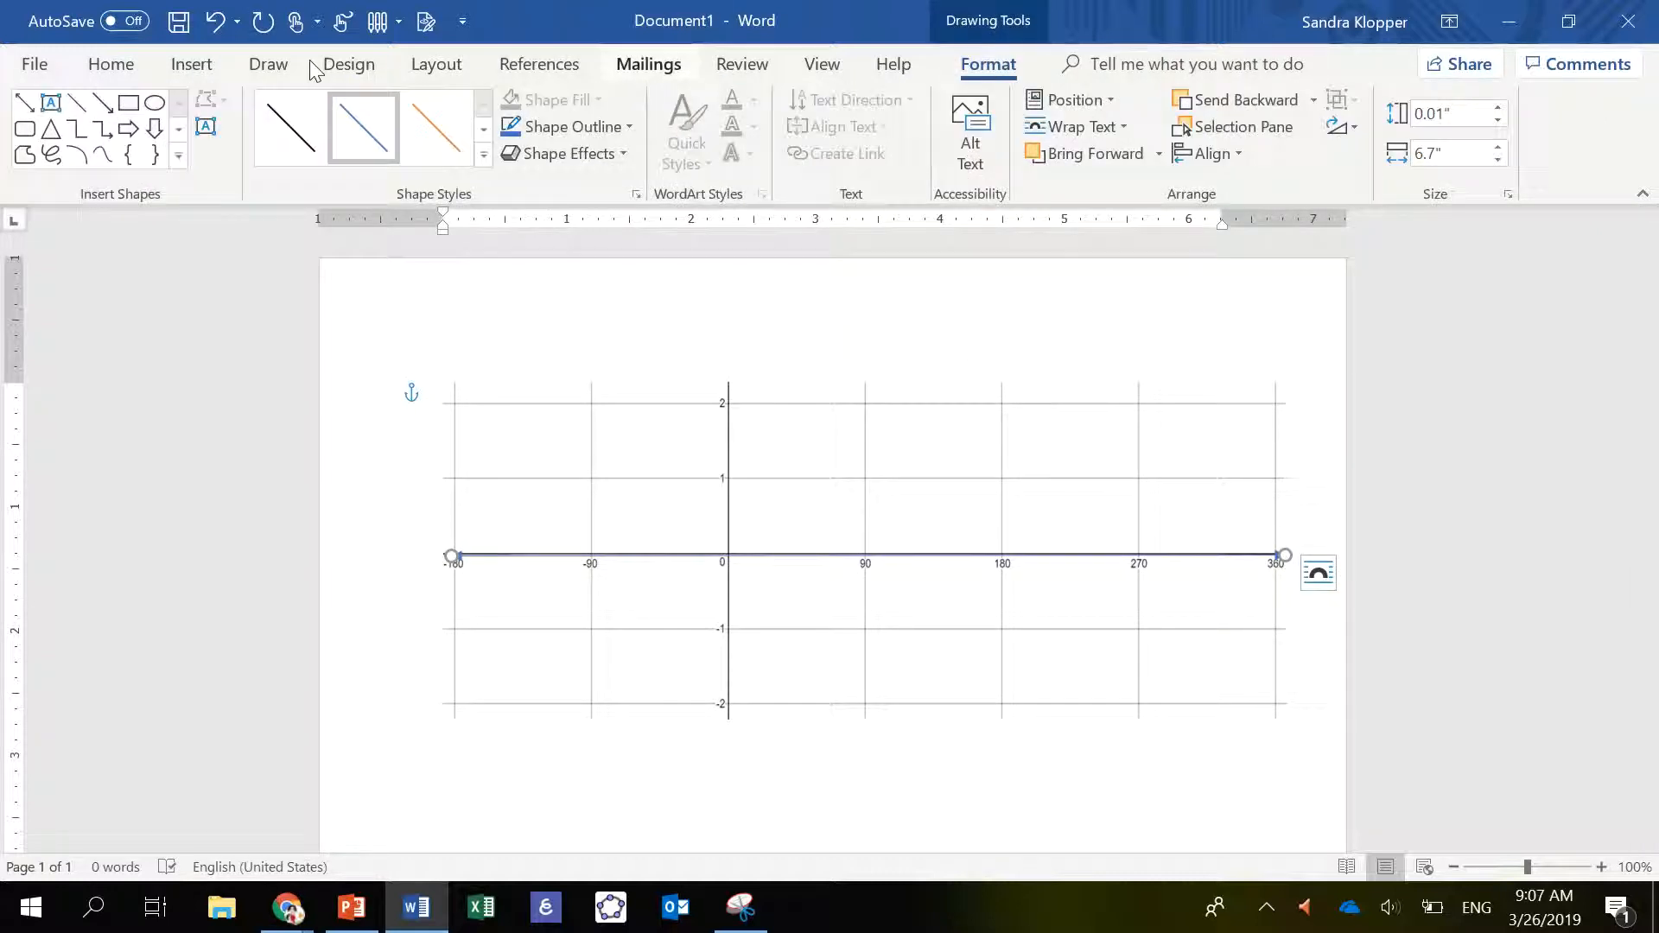
left_click(630, 128)
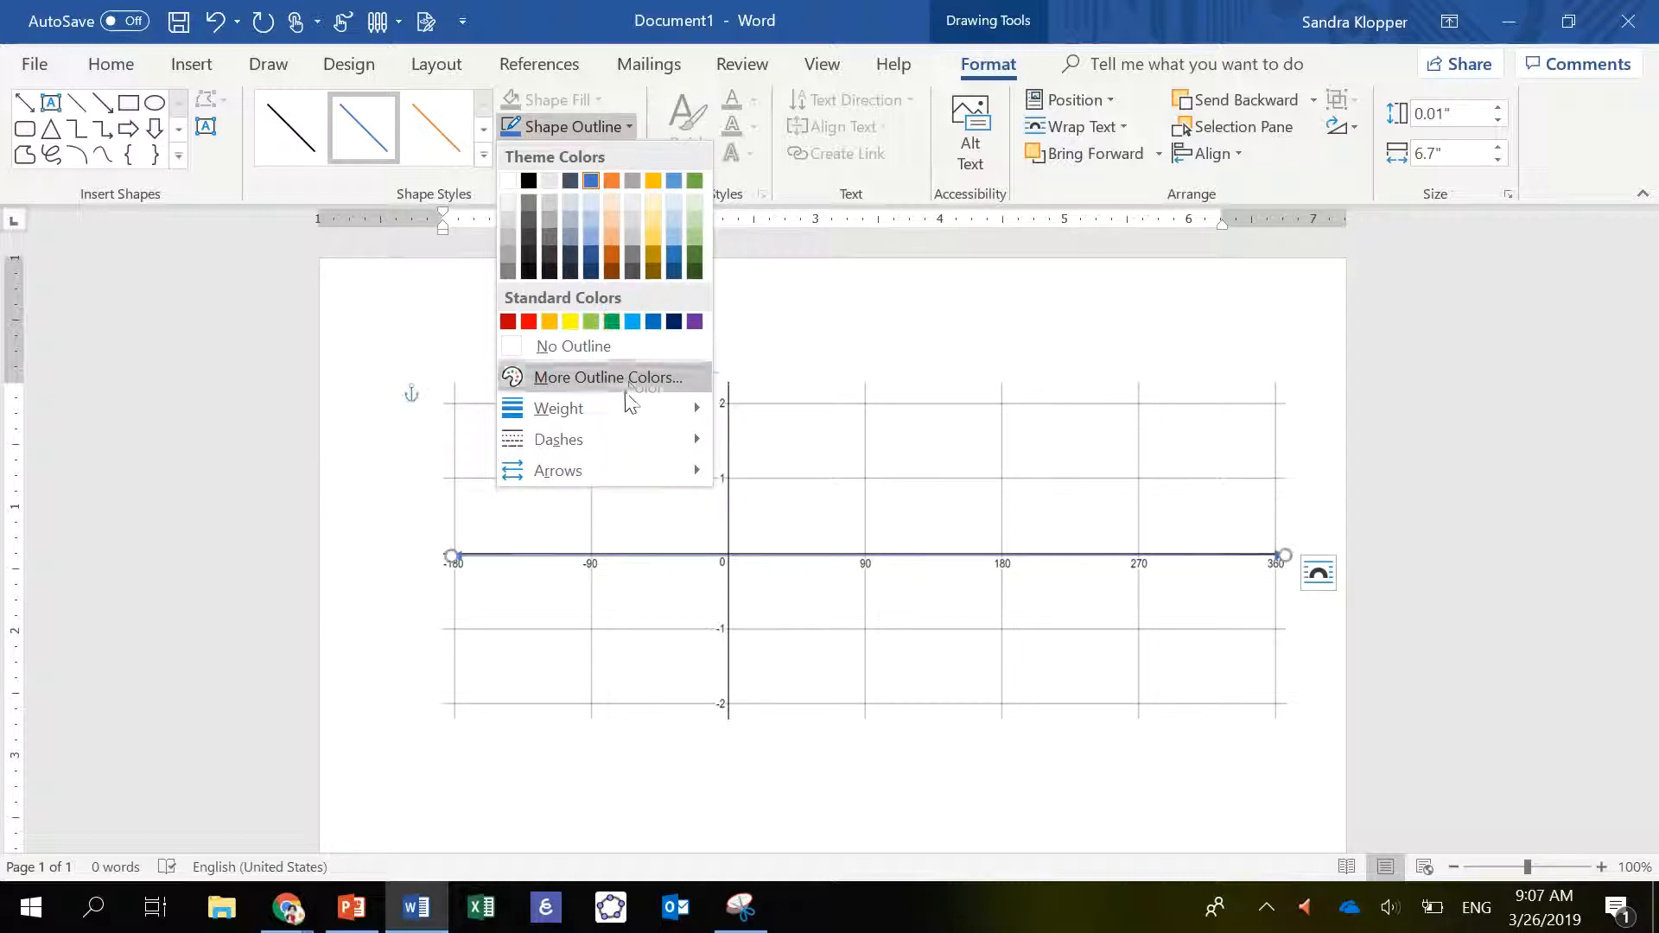
mouse_move(621, 410)
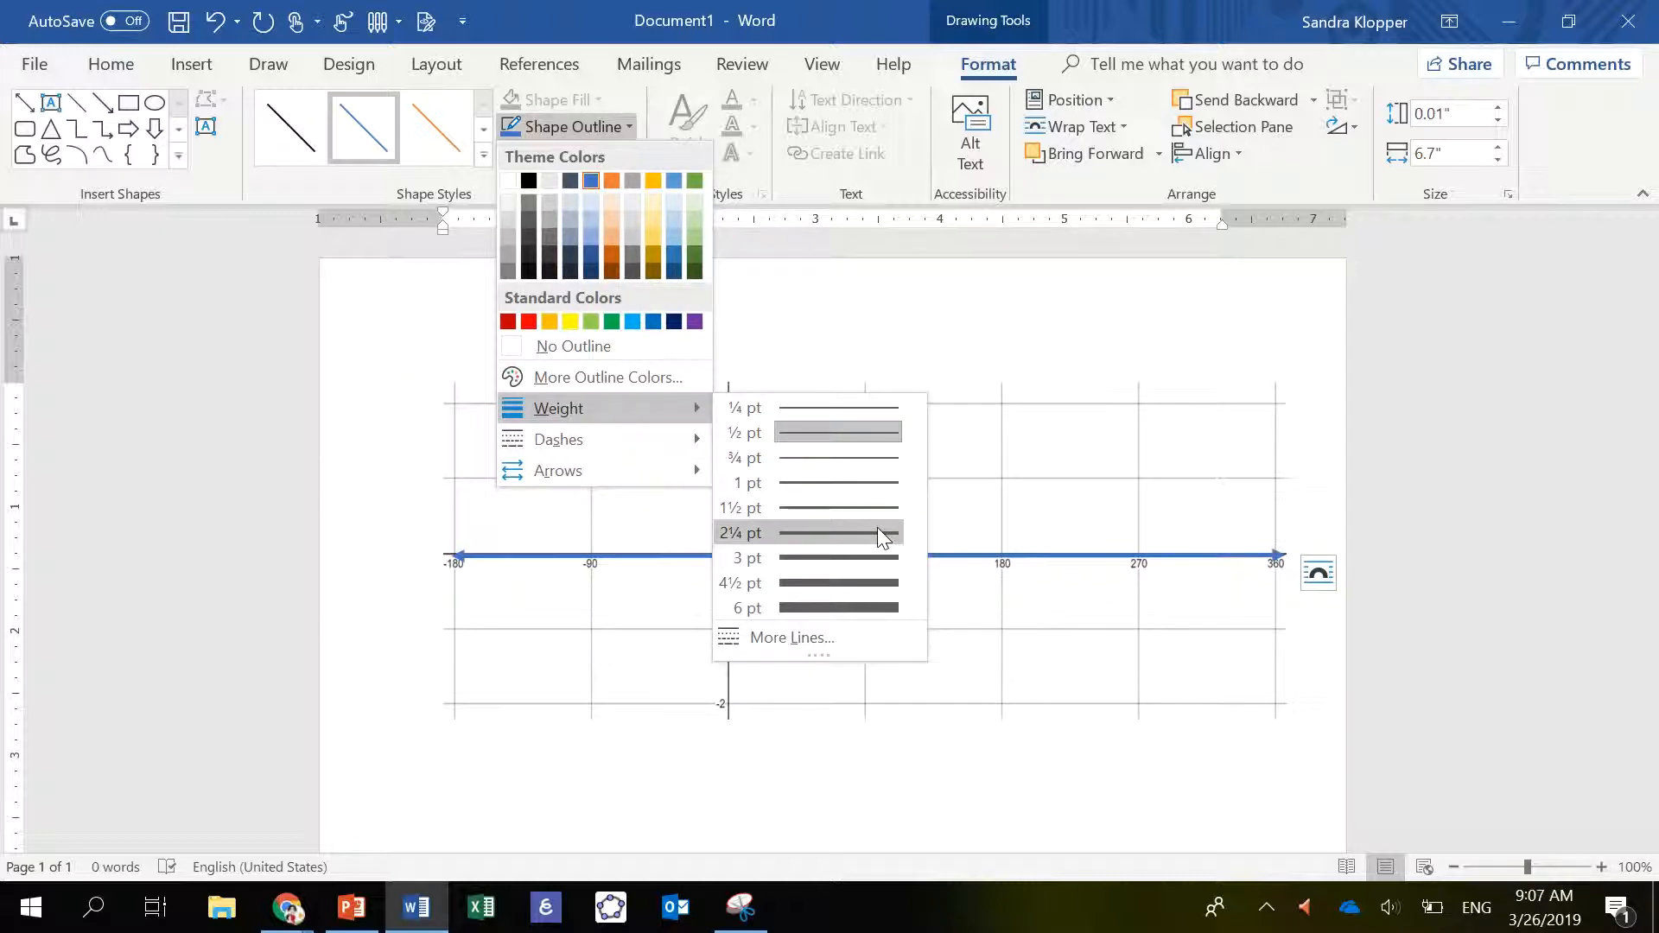
left_click(880, 533)
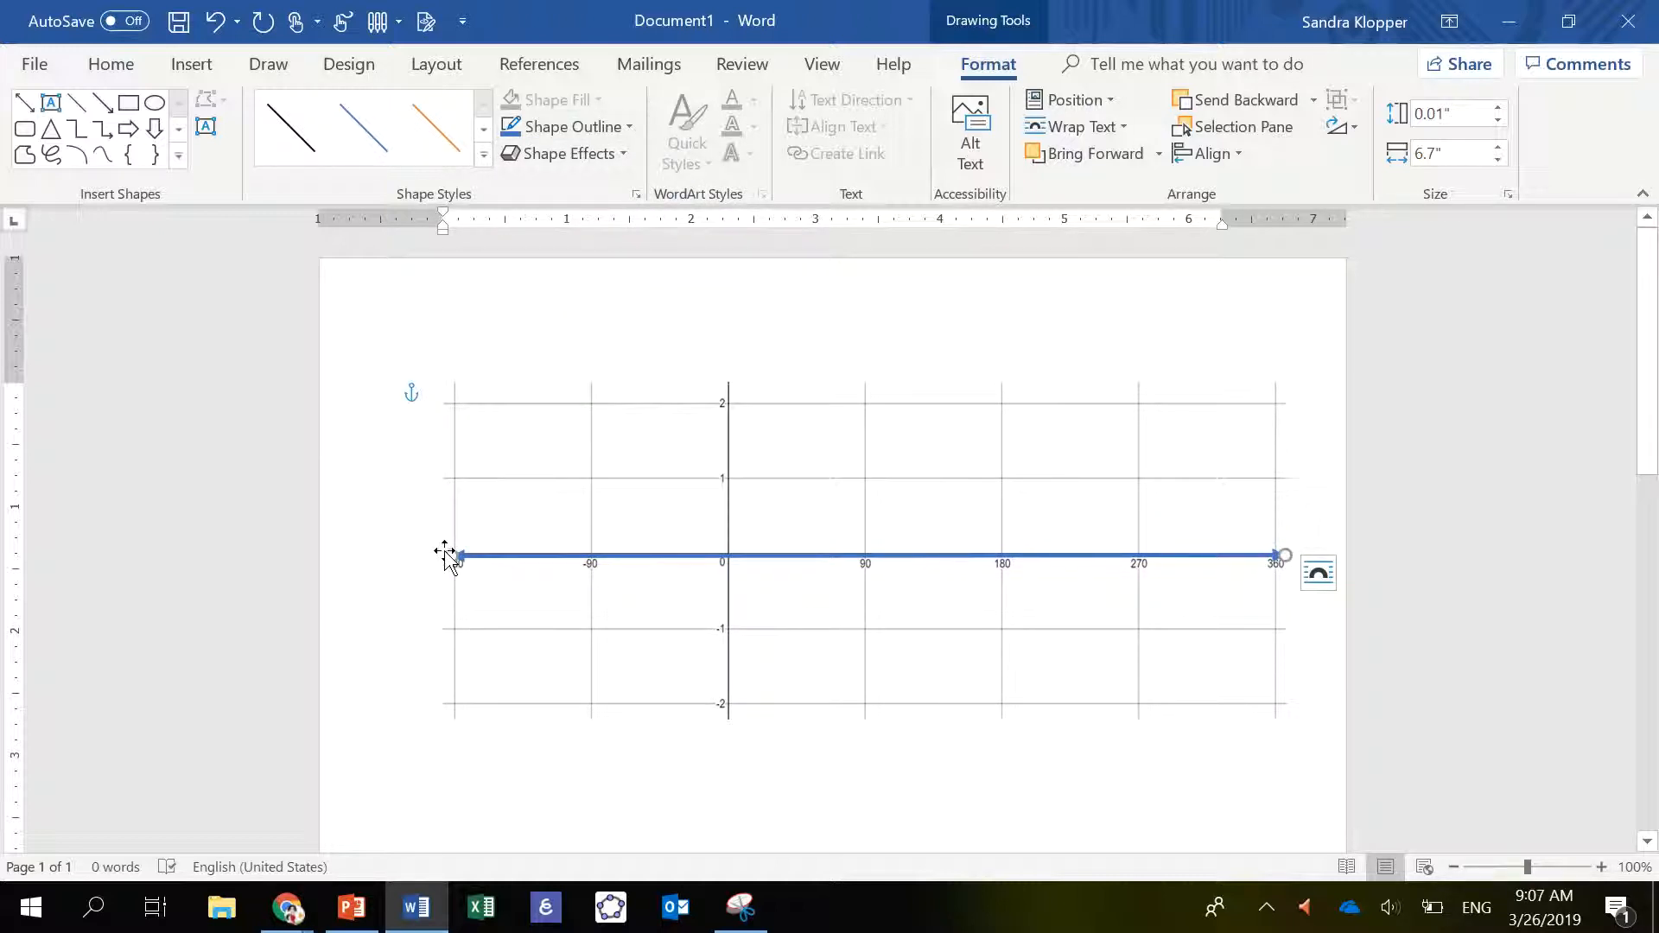
Step: Extend the horizontal arrow's -180 end to make it about 6.85" long, then level it exactly over the x-axis
left_click_drag(455, 554, 432, 559)
key("shift+Up")
key("shift+Up")
key("shift+Up")
key("shift+Up")
key("shift+Down")
key("shift+Down")
key("shift+Down")
key("shift+Down")
key("shift+Down")
key("shift+Down")
key("shift+Down")
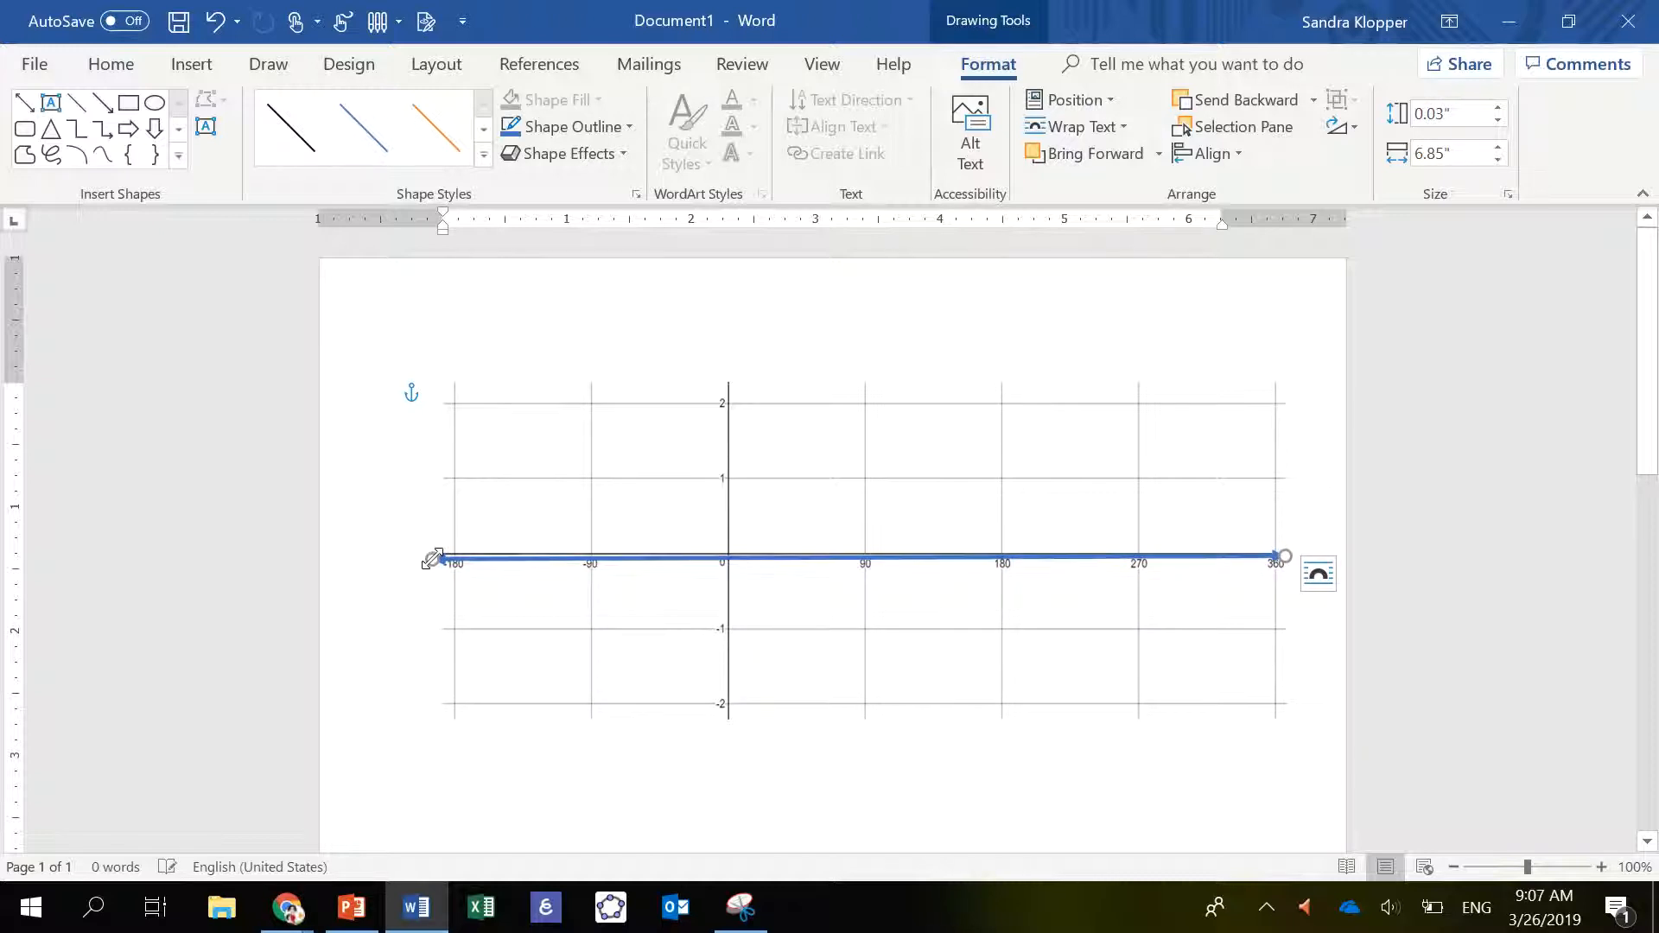
key("shift+Down")
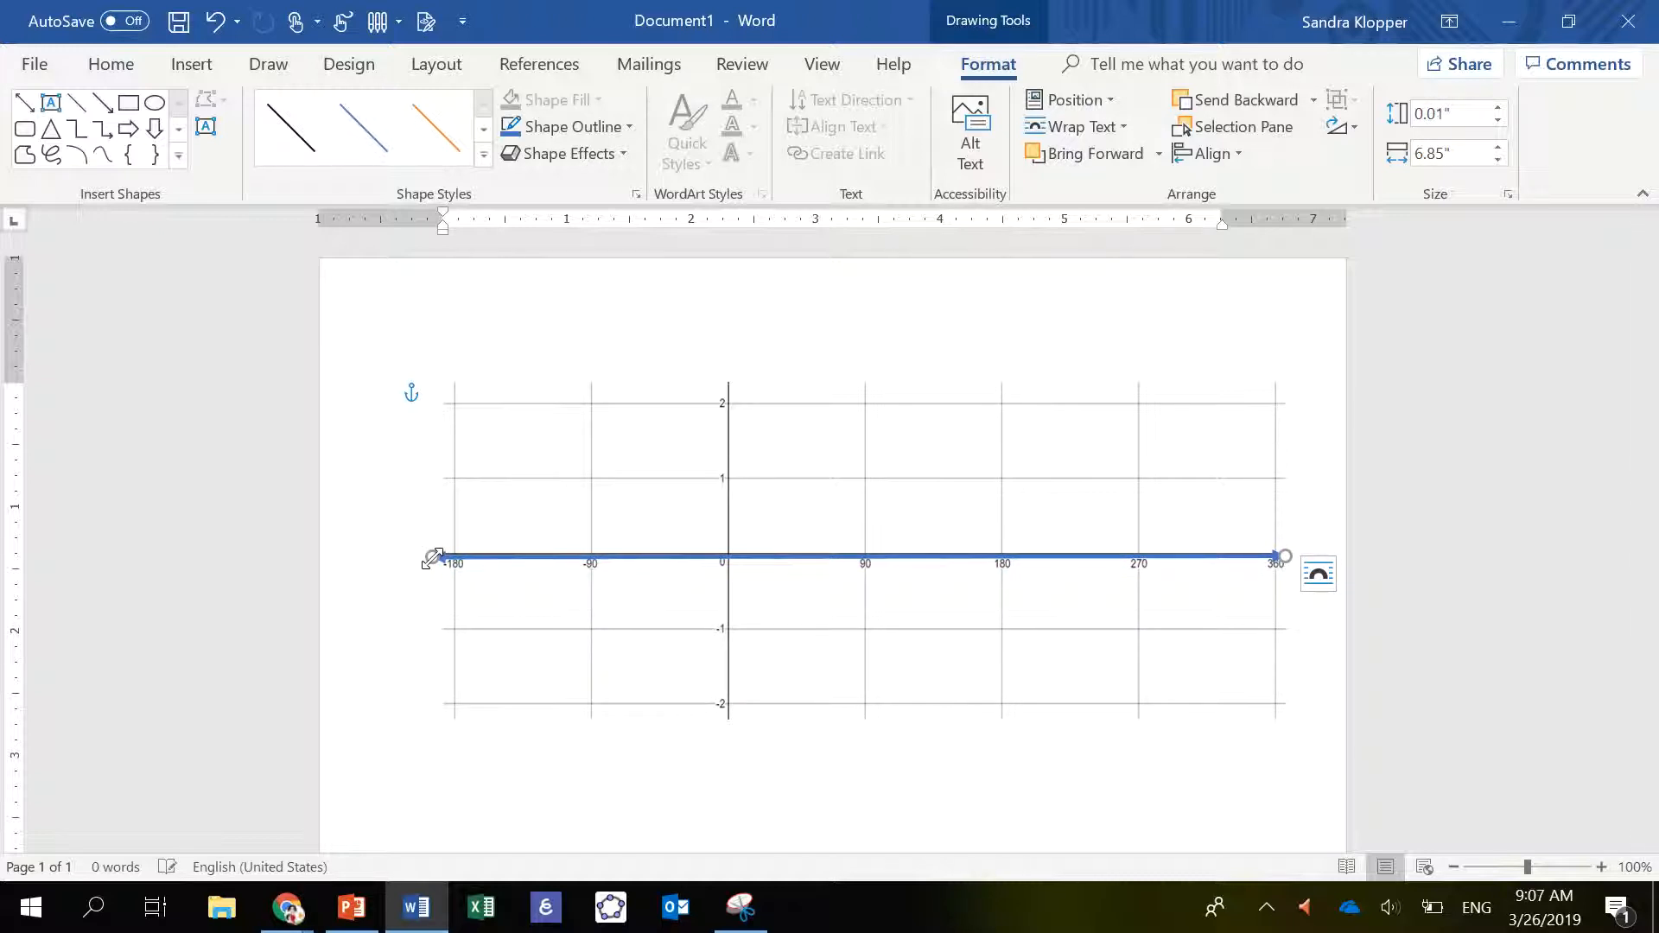
key("ctrl+z")
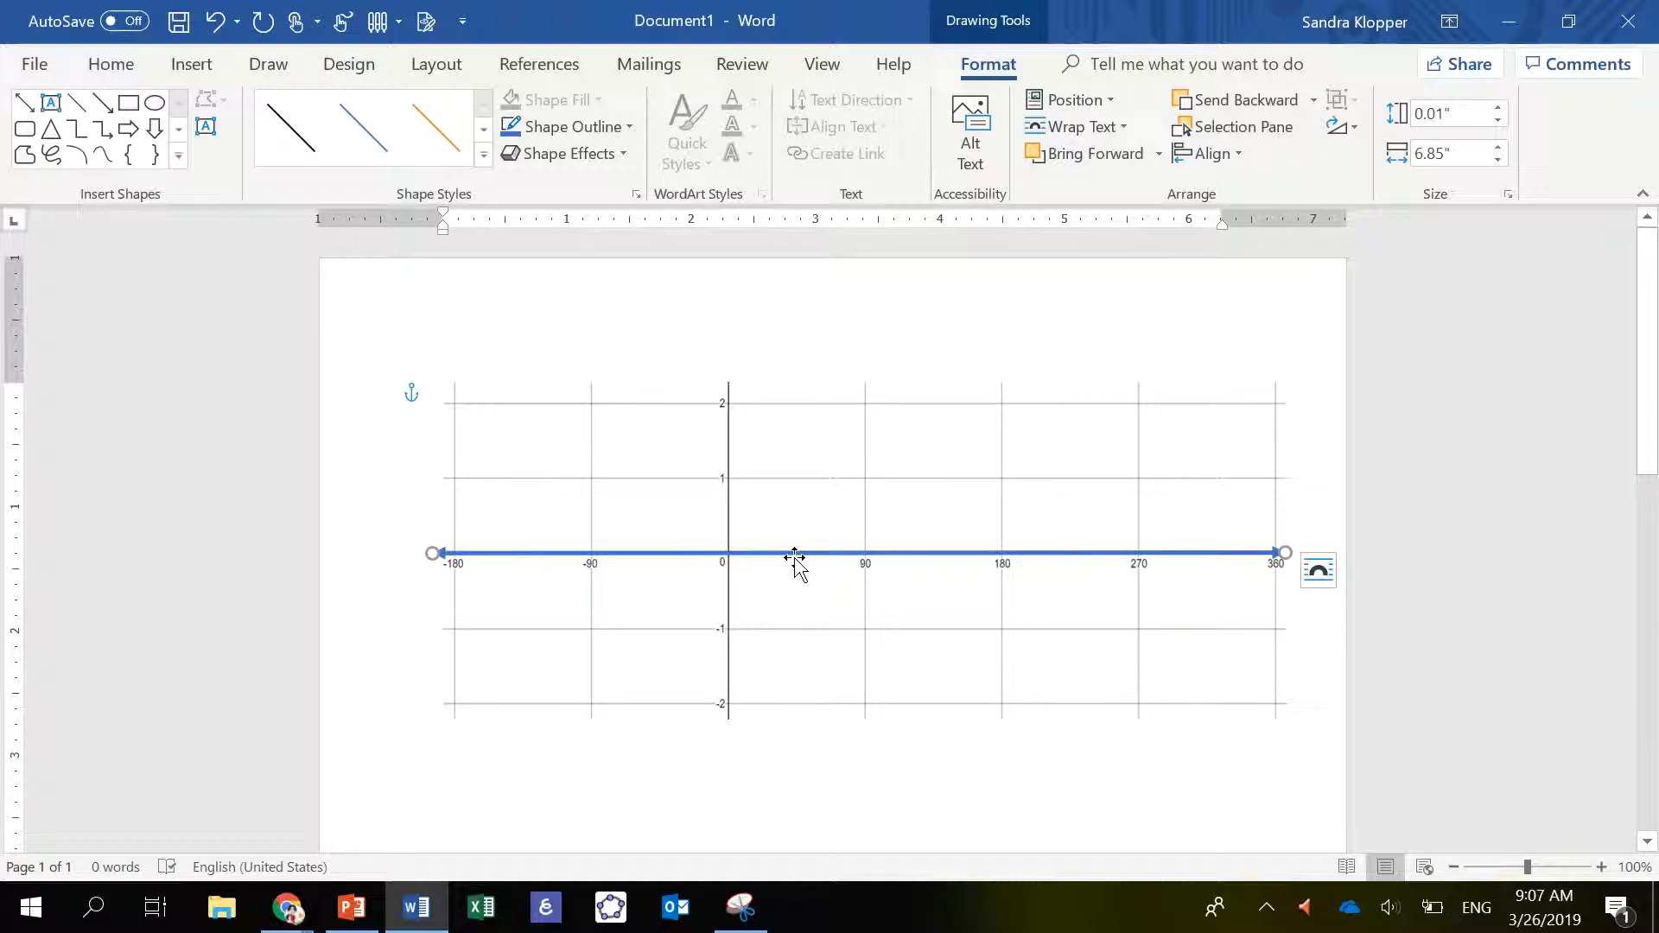
Step: Duplicate the horizontal arrow and reshape the copy into a vertical arrow about 2.67" high over the y-axis
key("ctrl+d")
left_click_drag(449, 573, 718, 363)
left_click_drag(1307, 576, 716, 722)
key("Right")
key("Right")
key("Right")
key("Right")
key("Right")
key("Right")
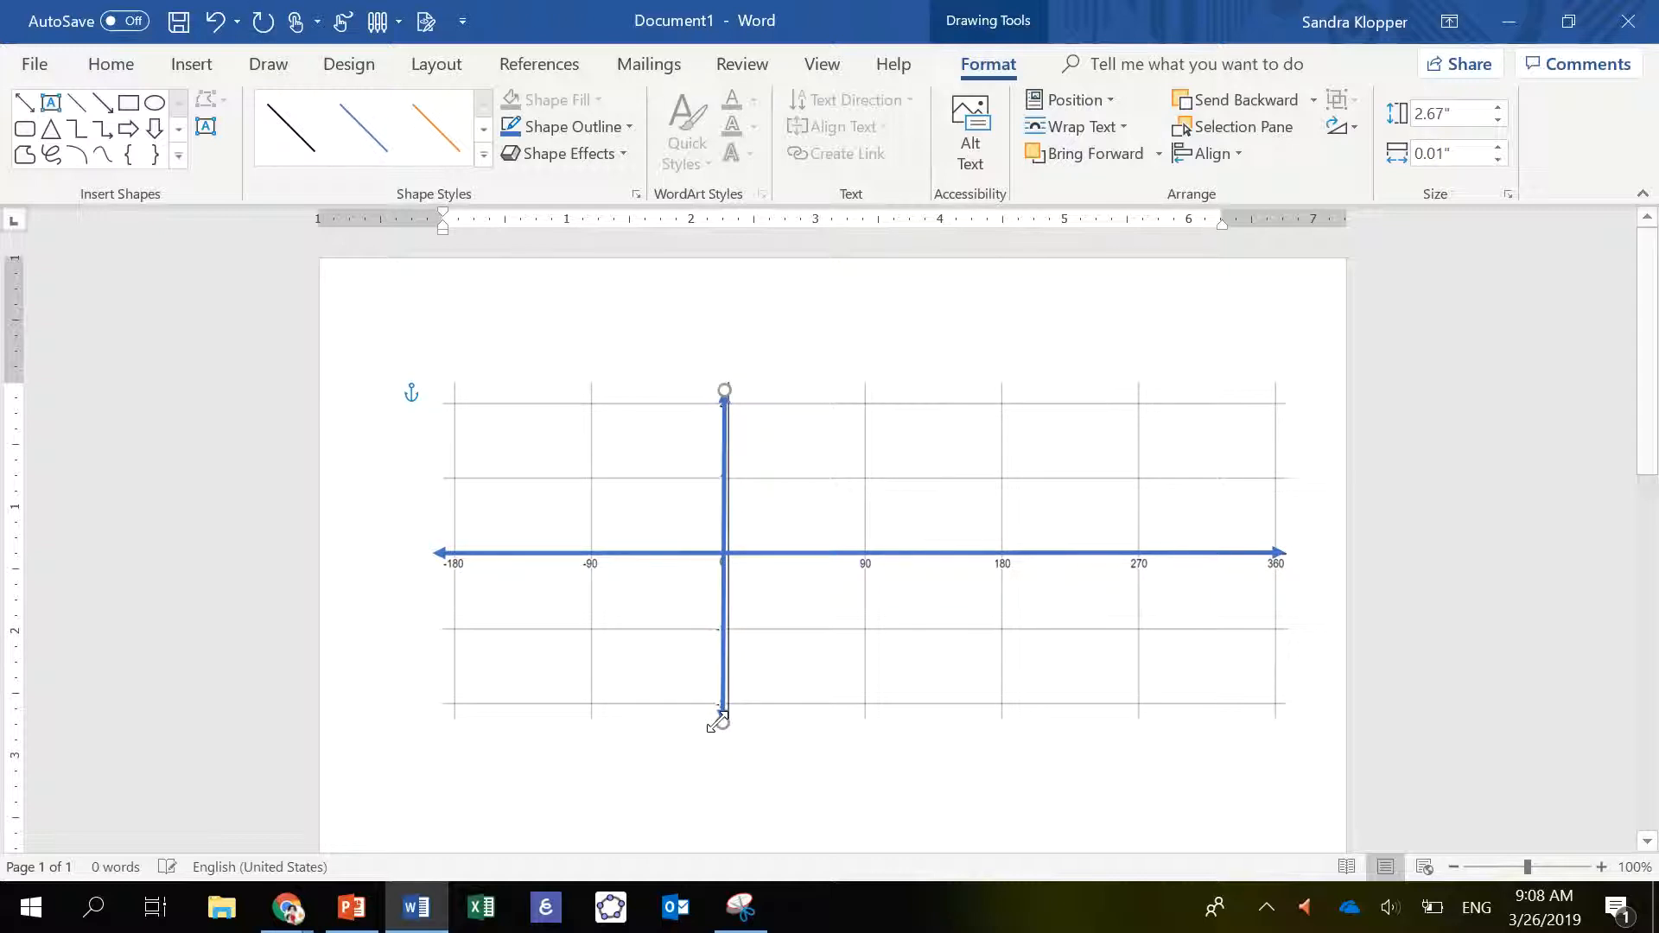
left_click_drag(720, 726, 725, 723)
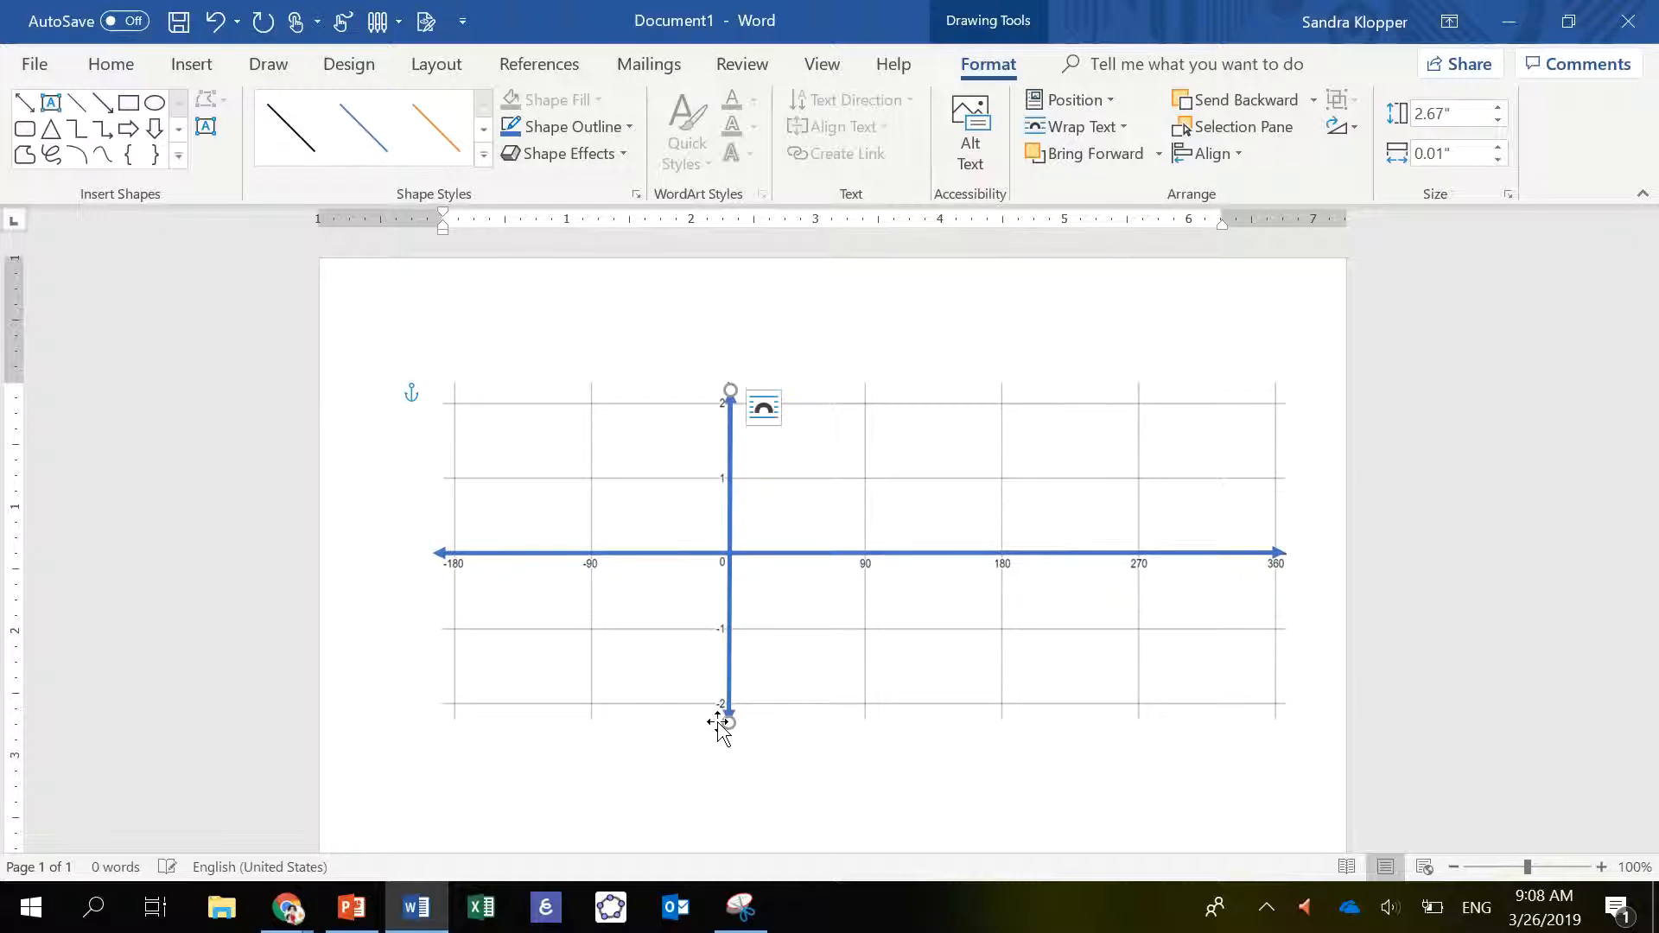
Step: Stretch the vertical arrow's upper end to about 2.69" high, straighten it to 0" width, and deselect it
left_click_drag(732, 390, 729, 366)
key("shift+Left")
key("shift+Left")
key("shift+Left")
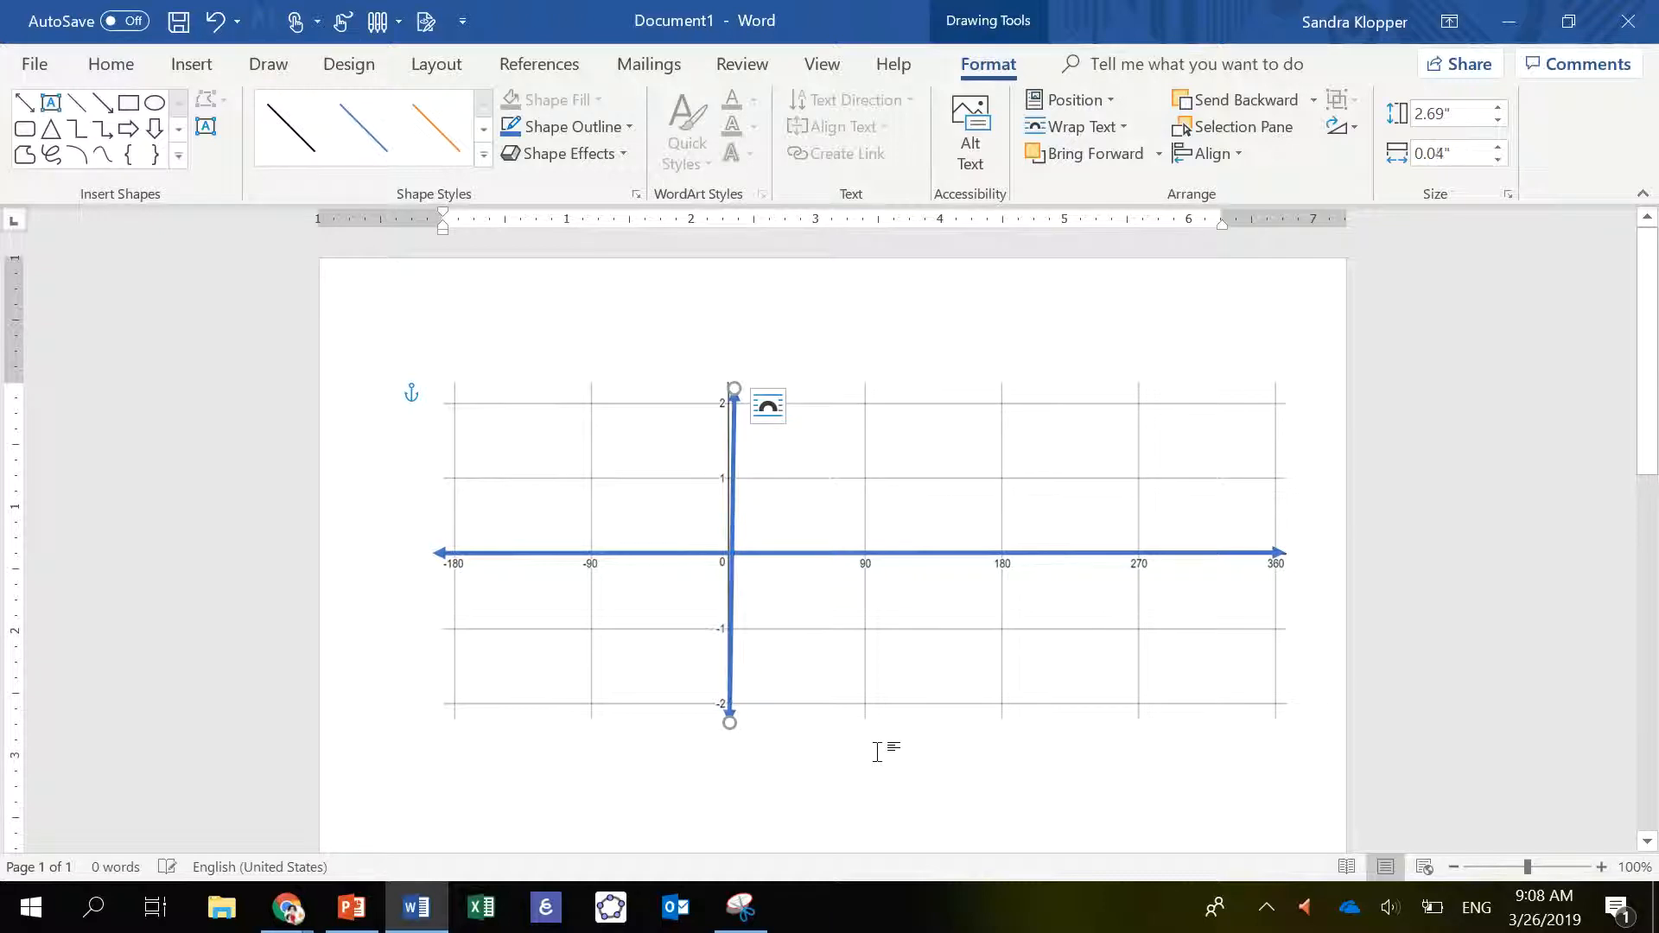
key("shift+Left")
key("shift+Left")
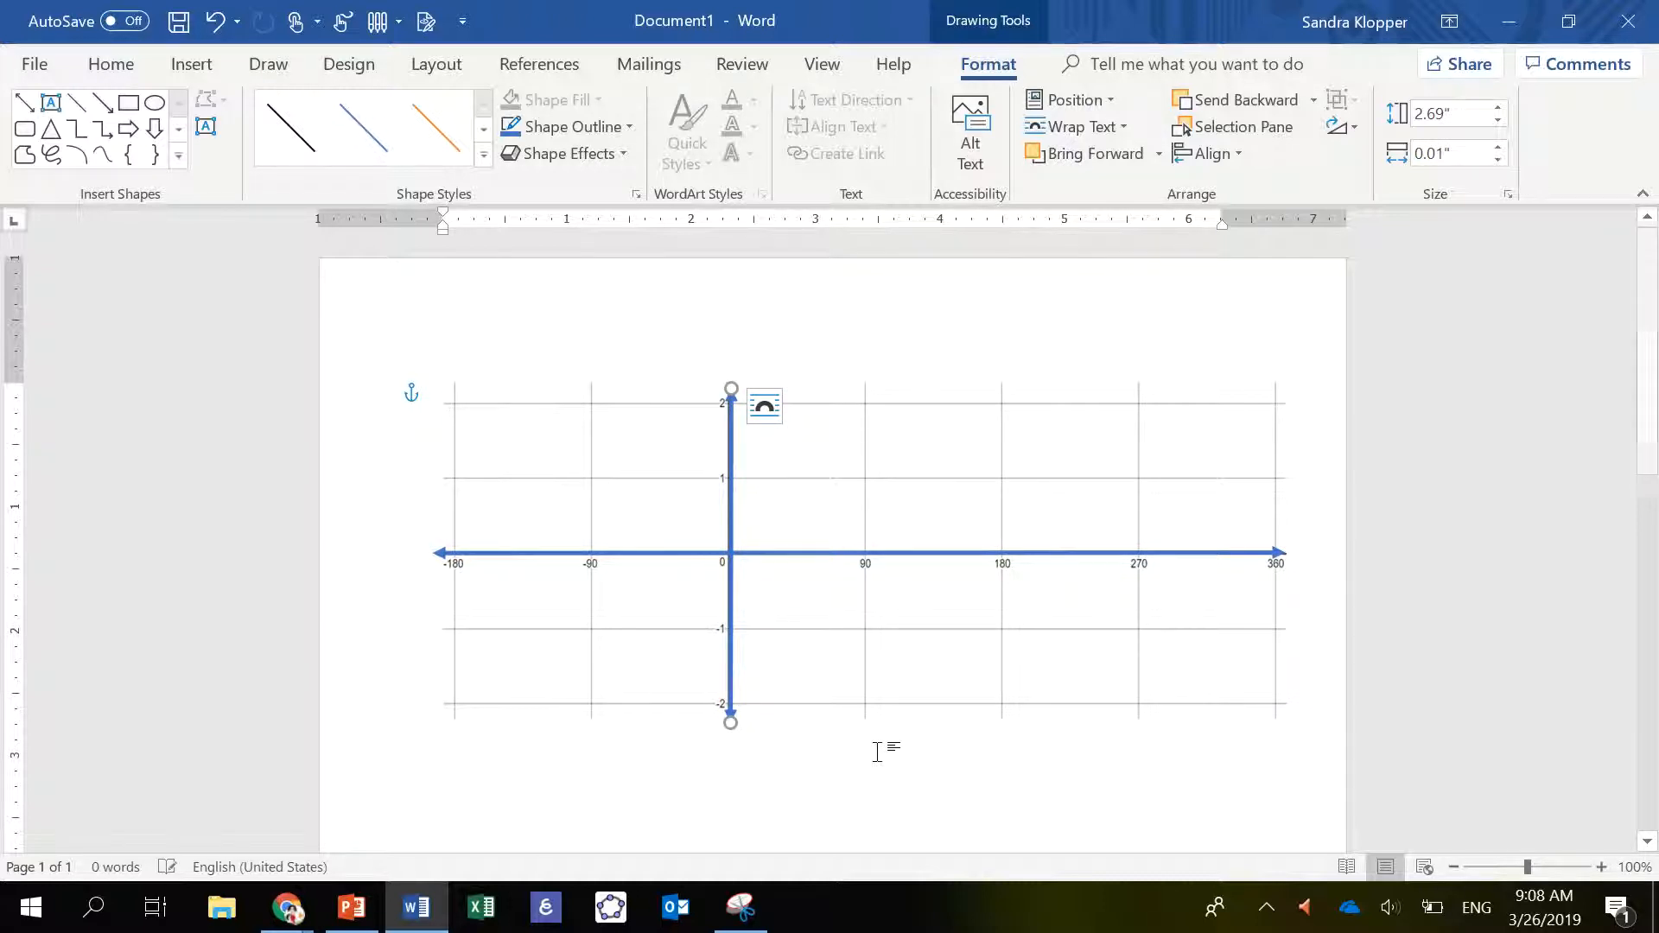
key("shift+Left")
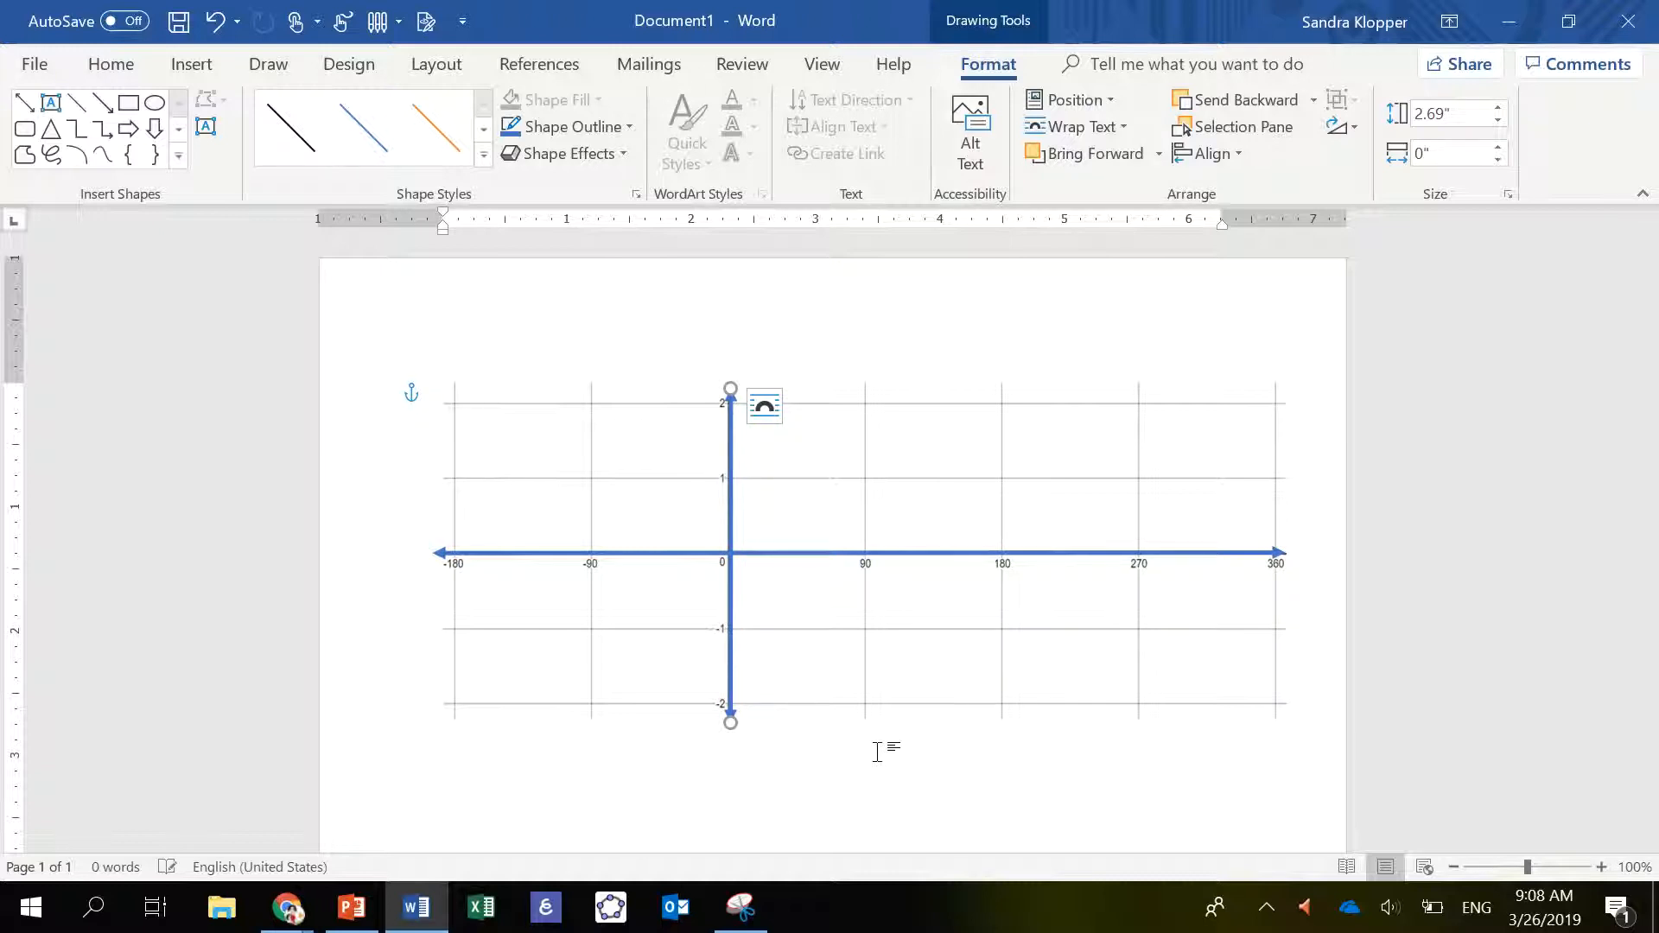
left_click(919, 759)
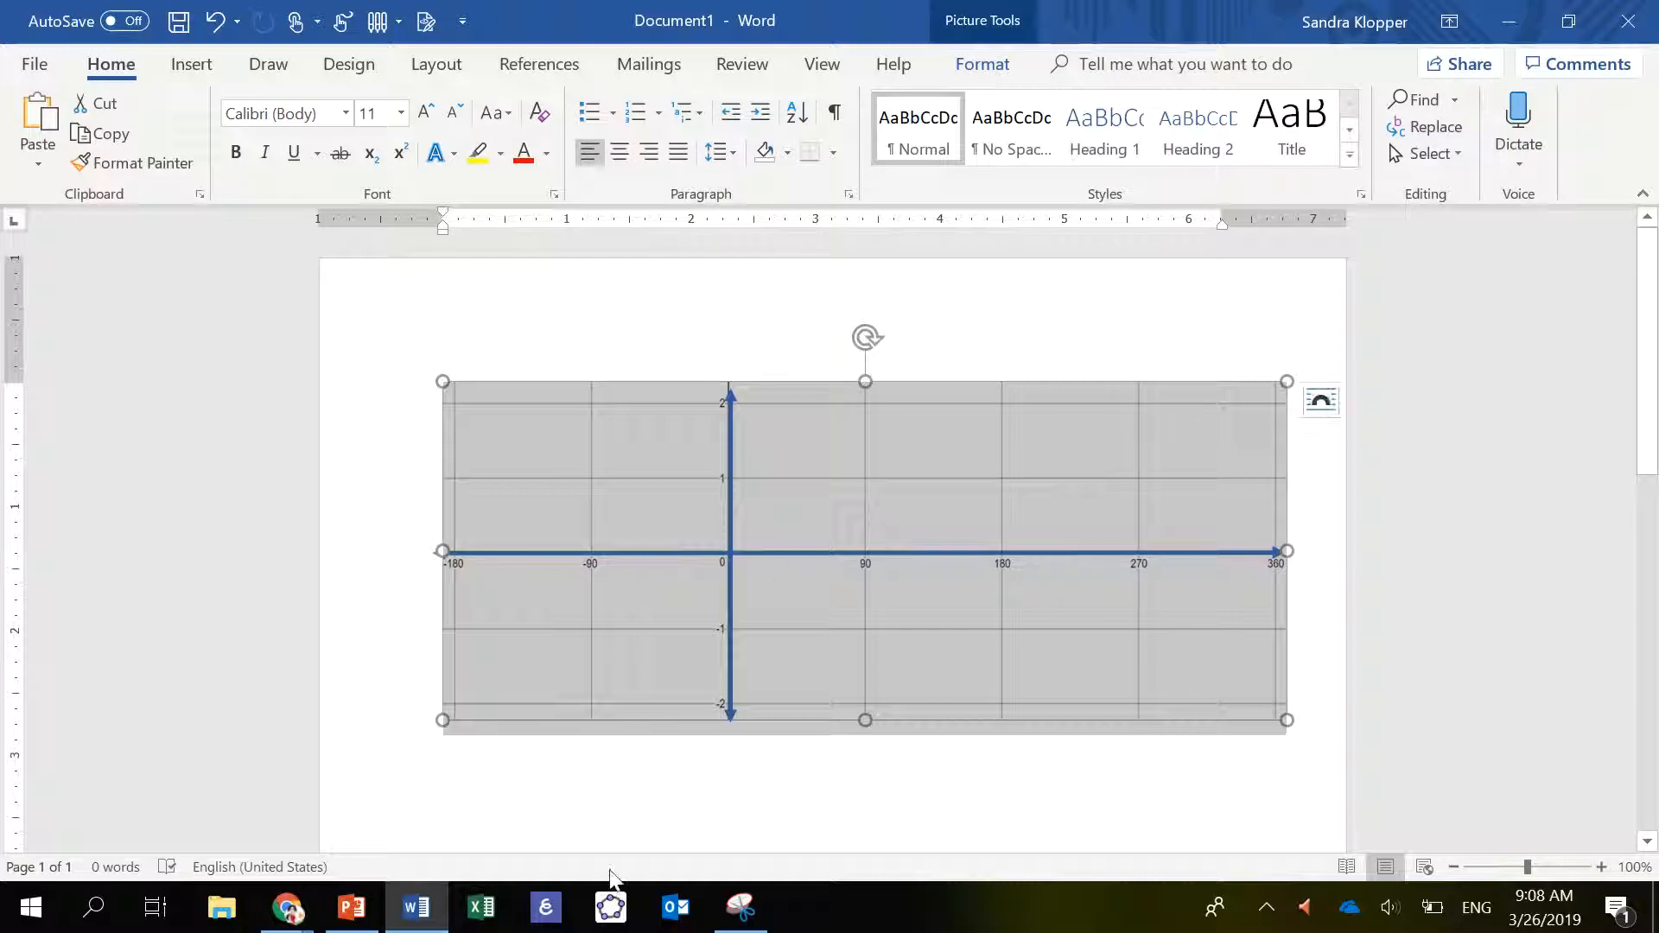
left_click(600, 823)
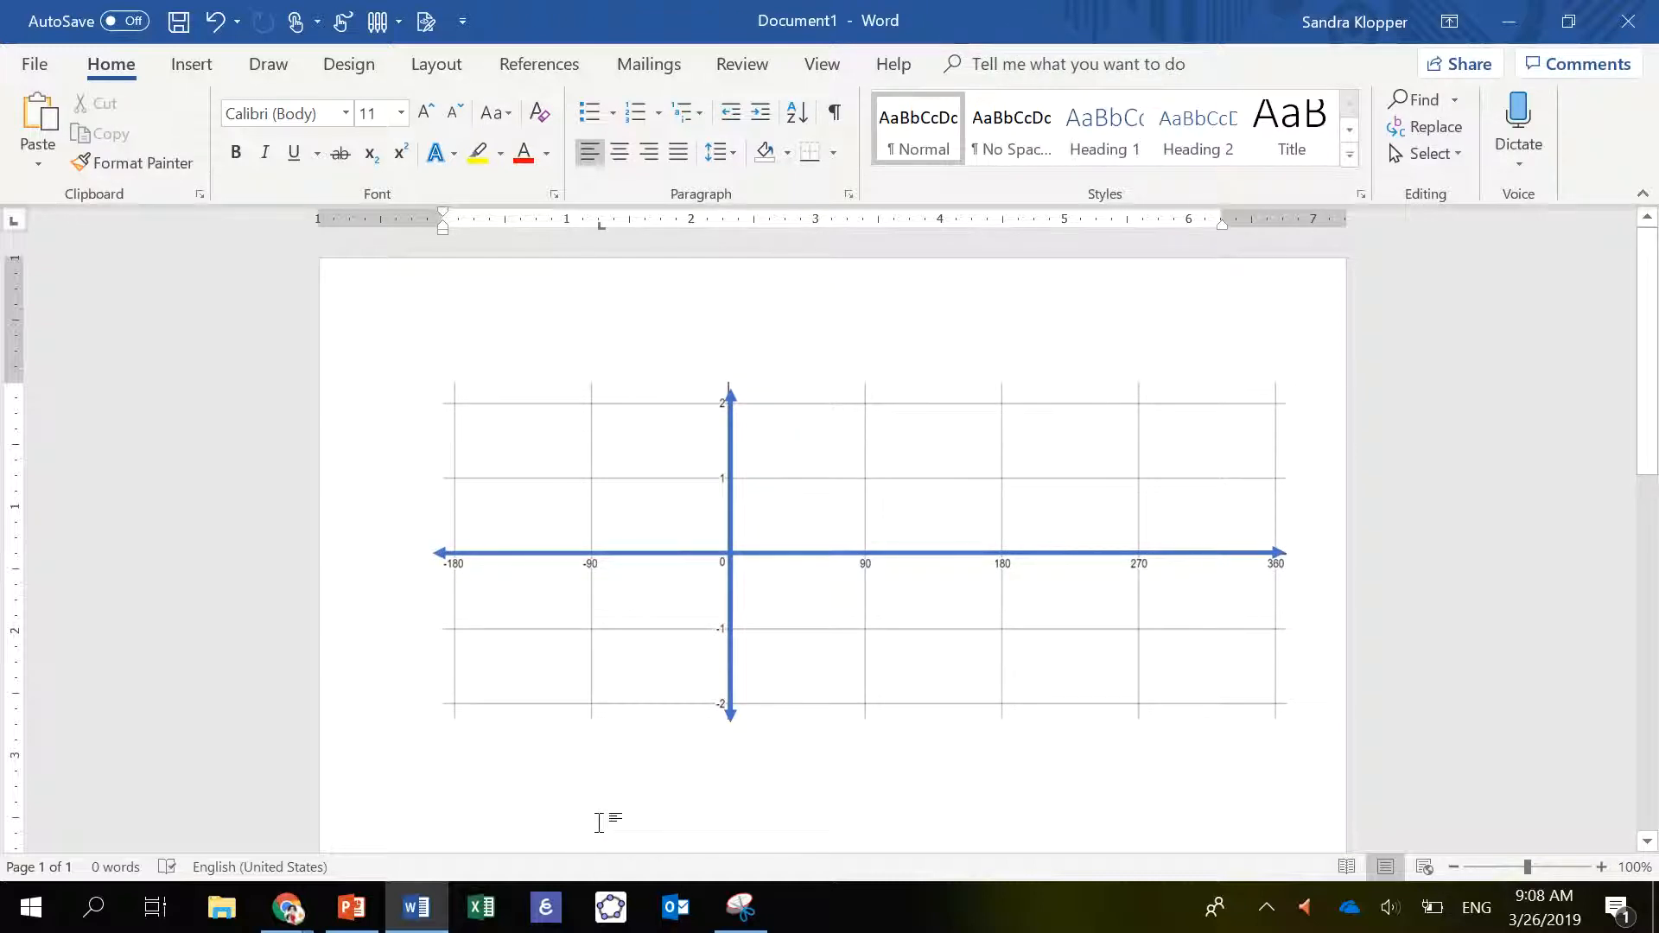
Step: Switch to the Snipping Tool window and minimize it to return to the Word document
key("ctrl+z")
key("alt+Tab")
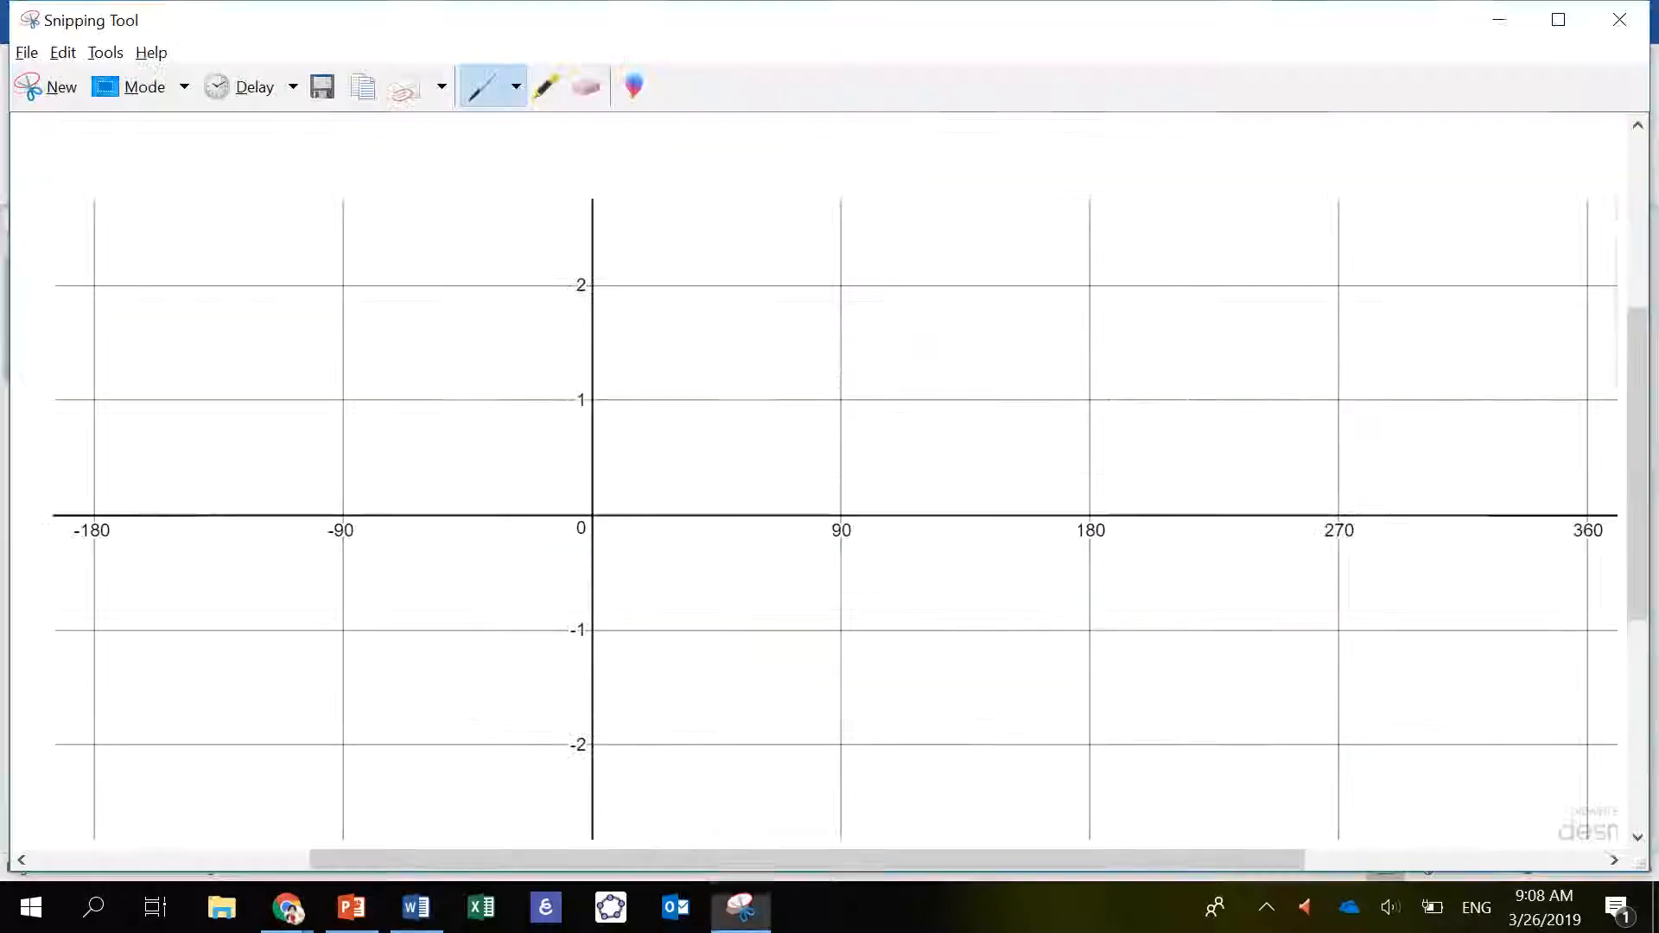
left_click(1500, 20)
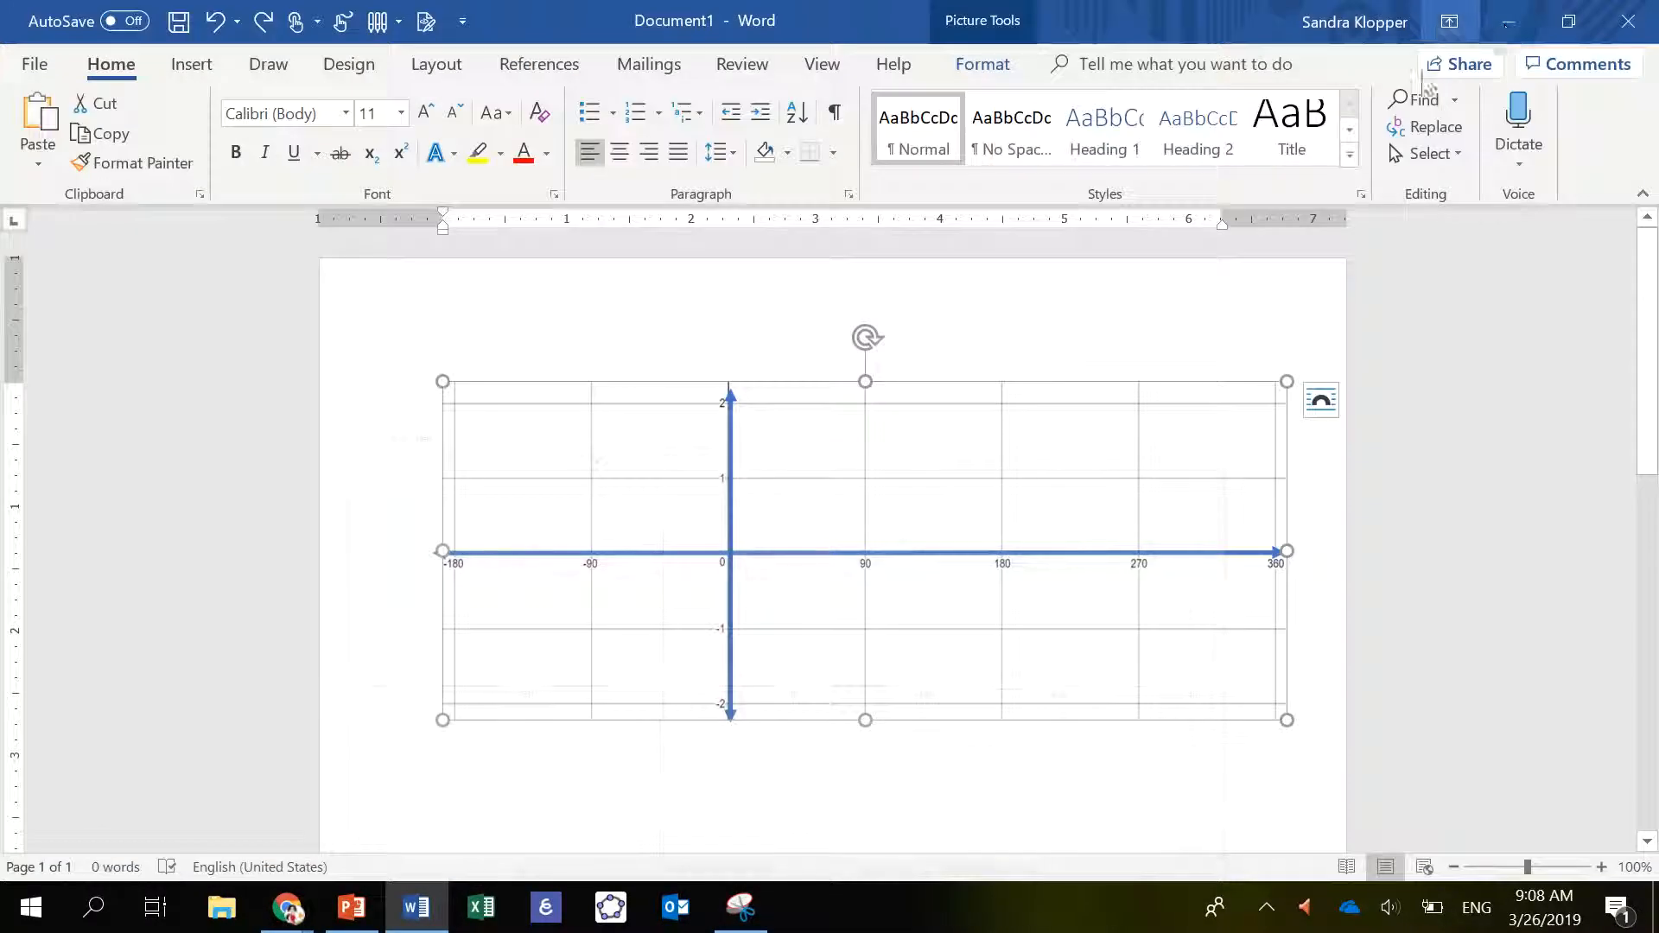
key("alt+Tab")
key("alt+Tab")
key("alt+Tab")
key("alt+Tab")
key("alt+Tab")
key("alt+Tab")
key("alt+Tab")
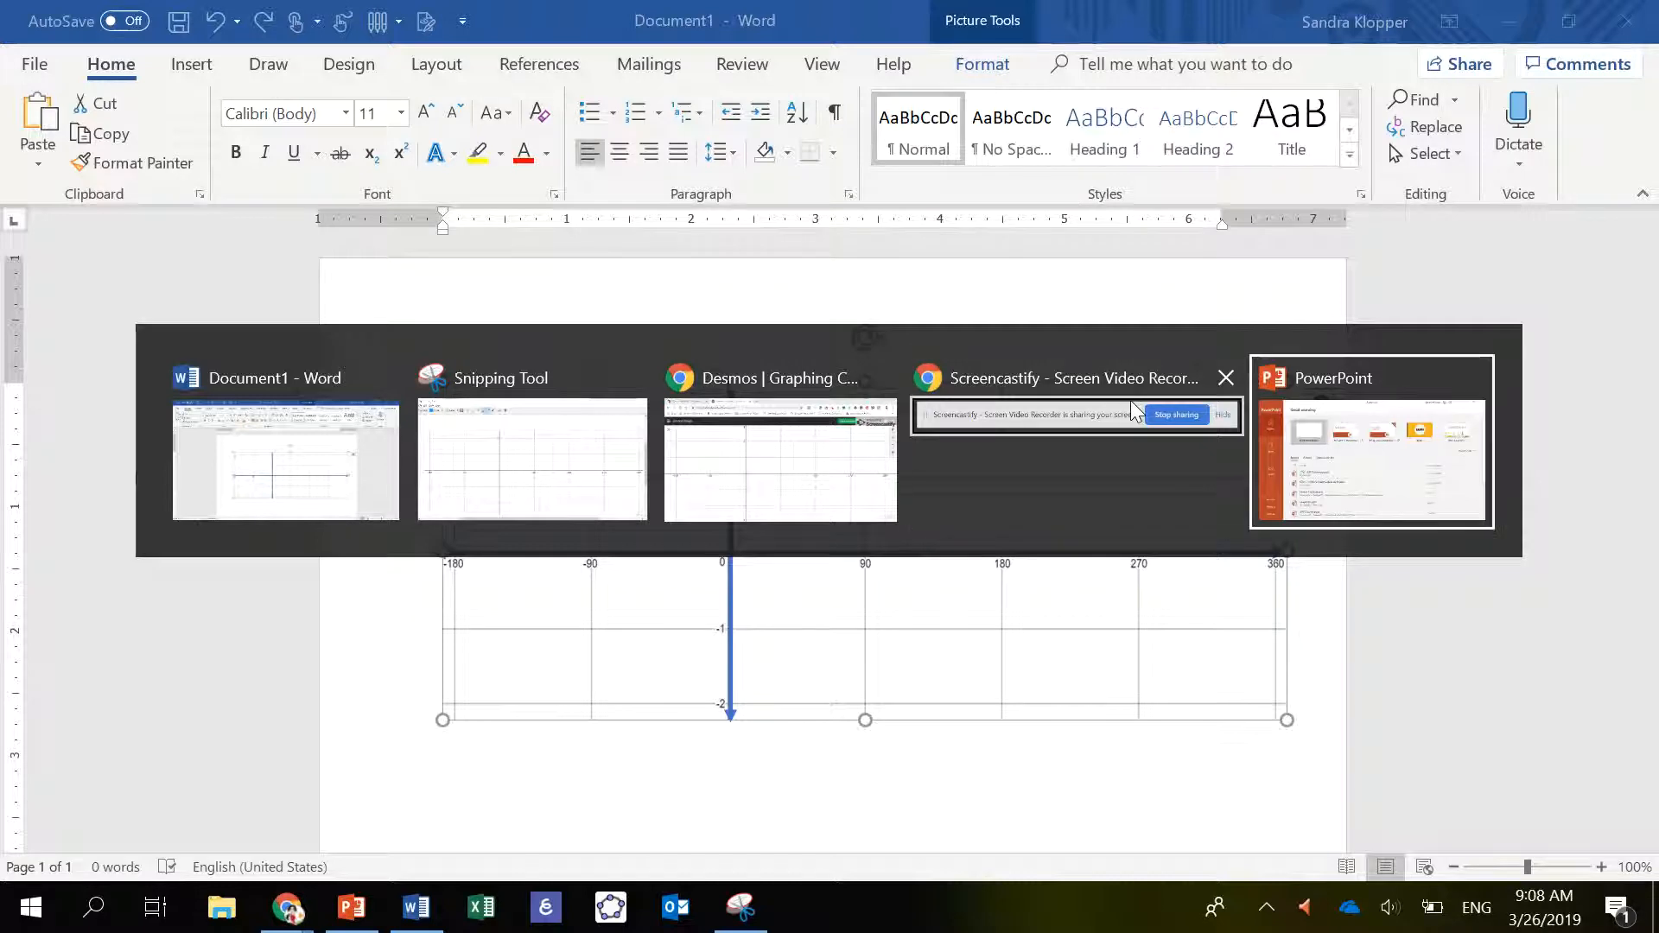